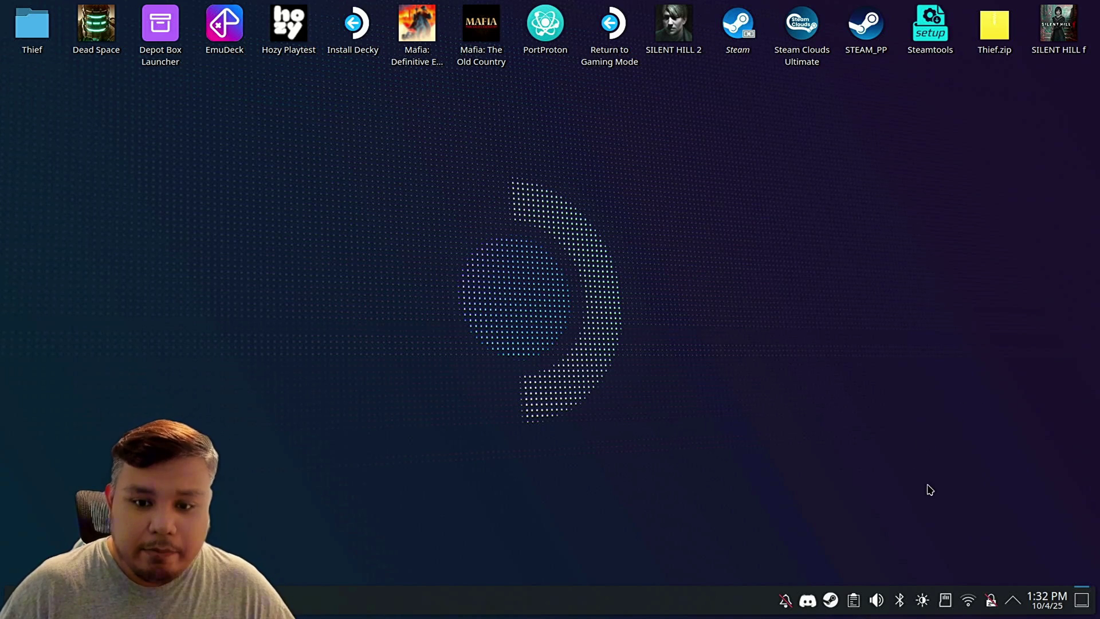
- From the Steam tray icon, open Settings and list the Default compatibility tool's Proton versions
right_click(831, 602)
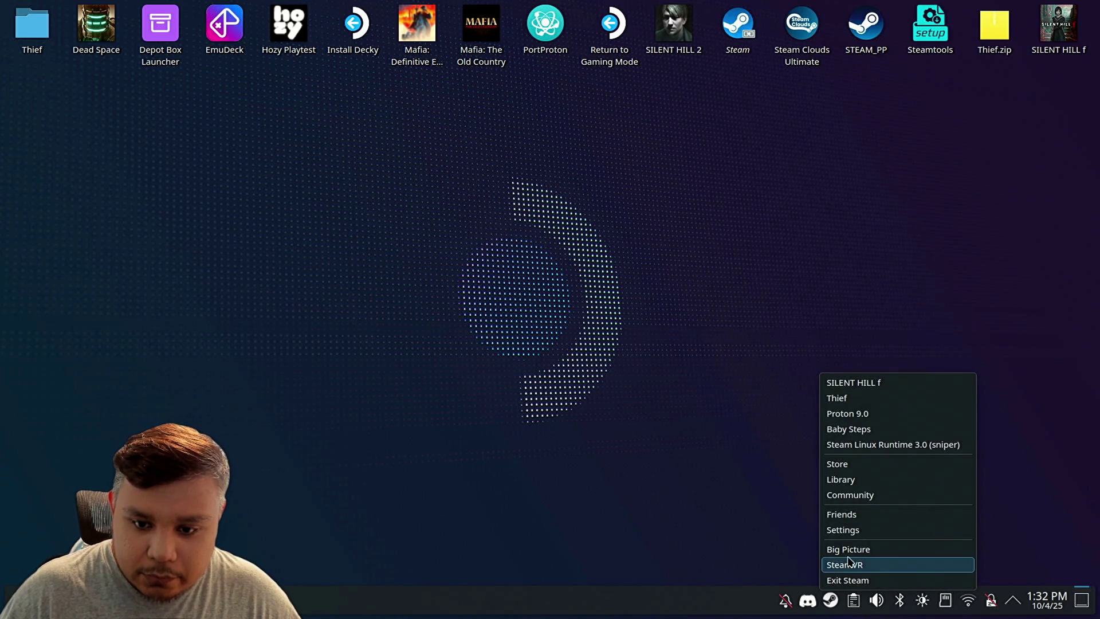
left_click(840, 528)
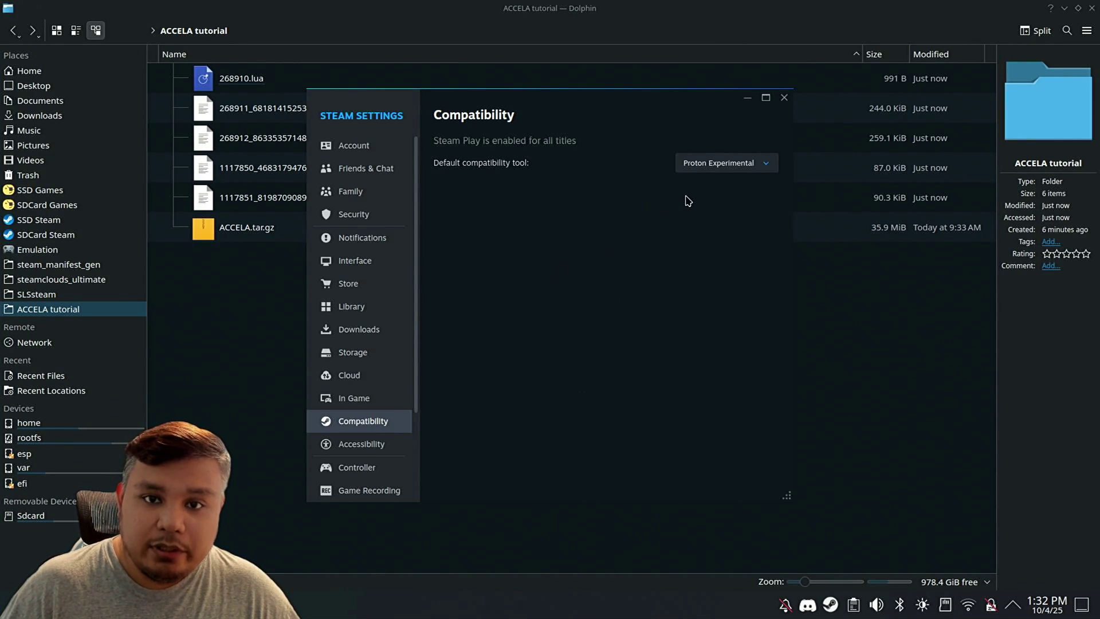
left_click(718, 170)
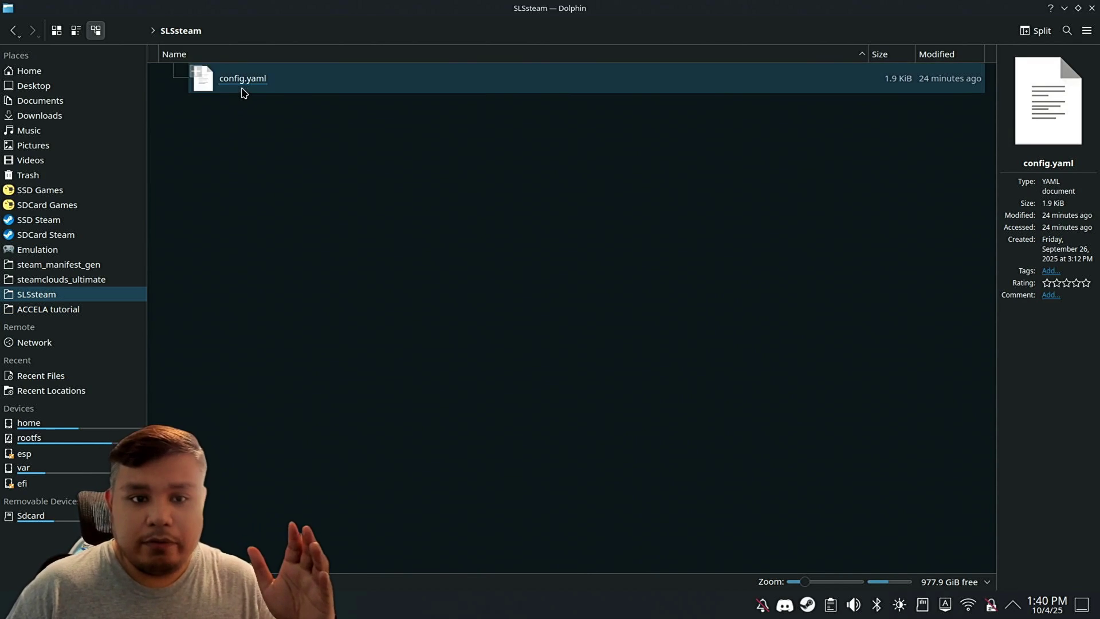
- Open SLSsteam's config.yaml in Kate and confirm line 33 reads PlayNotOwnedGames: yes
left_click(245, 83)
double_click(246, 78)
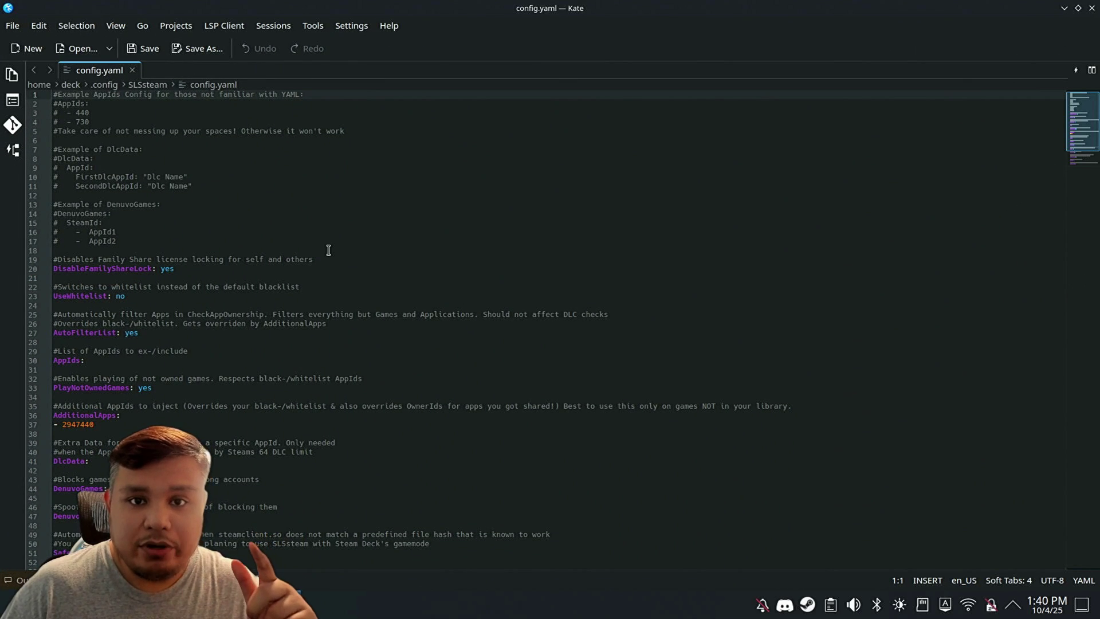
left_click(170, 388)
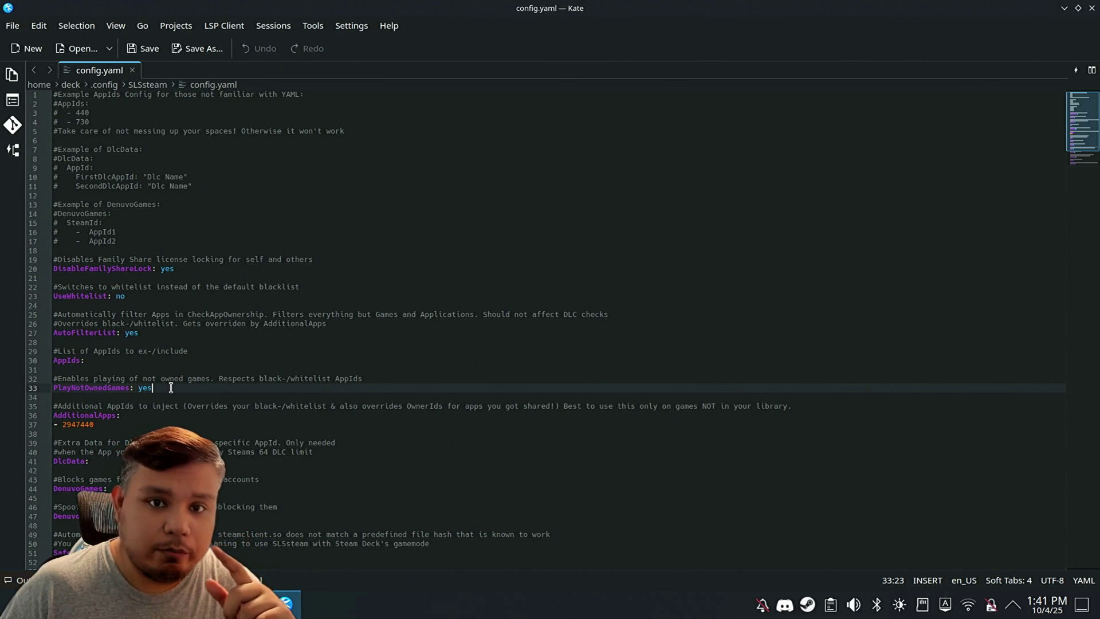
left_click_drag(171, 388, 41, 388)
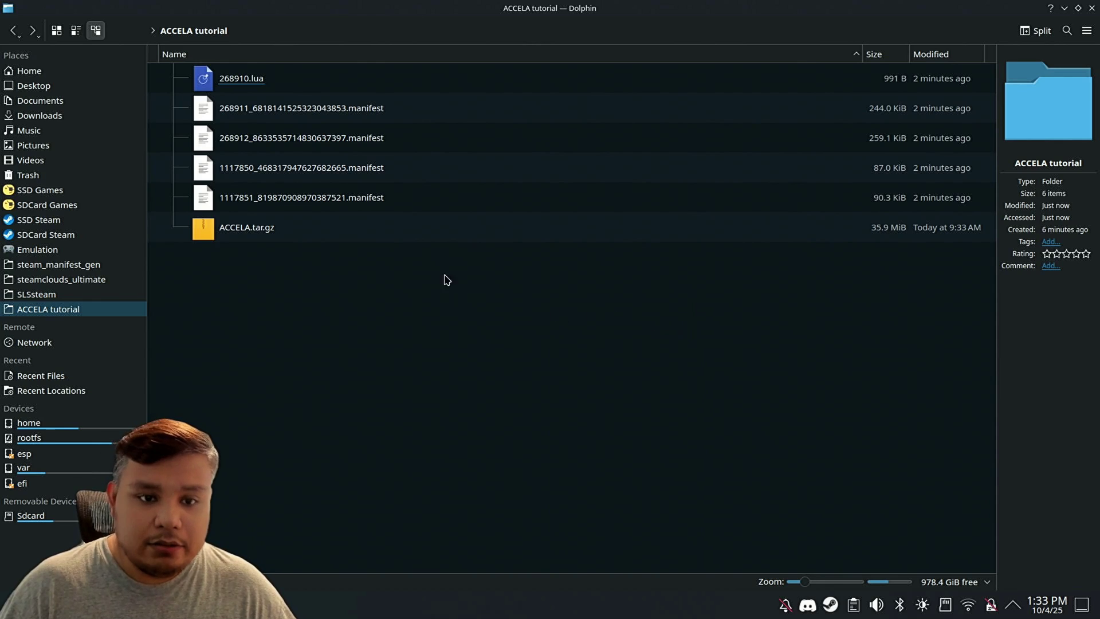
- Compress 268910.lua and the four .manifest files into Archive.zip
left_click(366, 198)
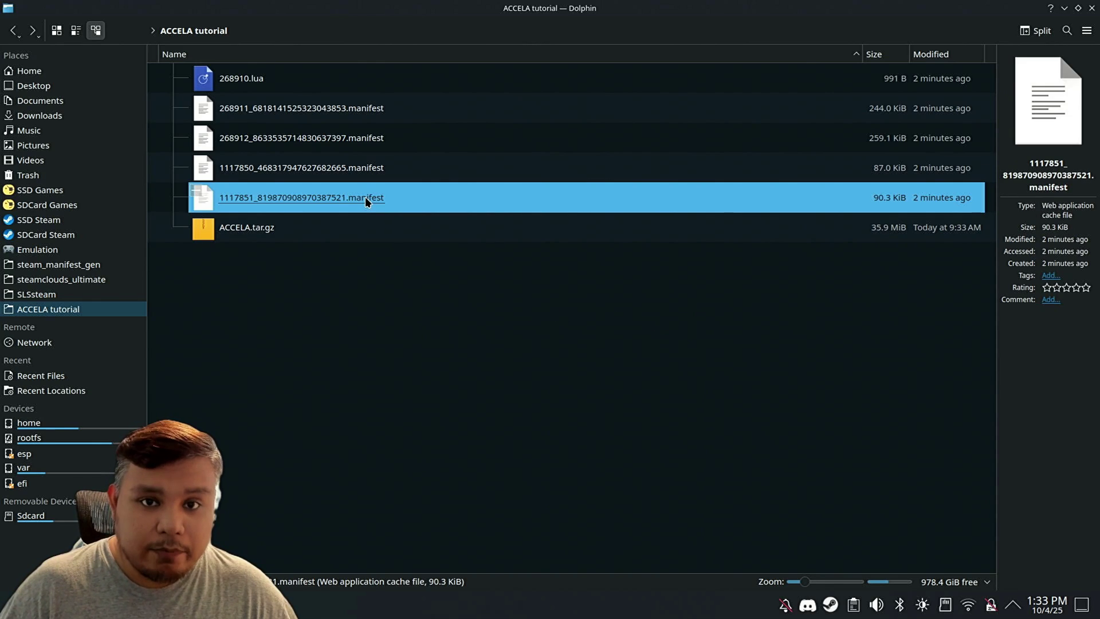
key("shift+Up")
key("shift+Up")
key("shift+Up")
right_click(321, 102)
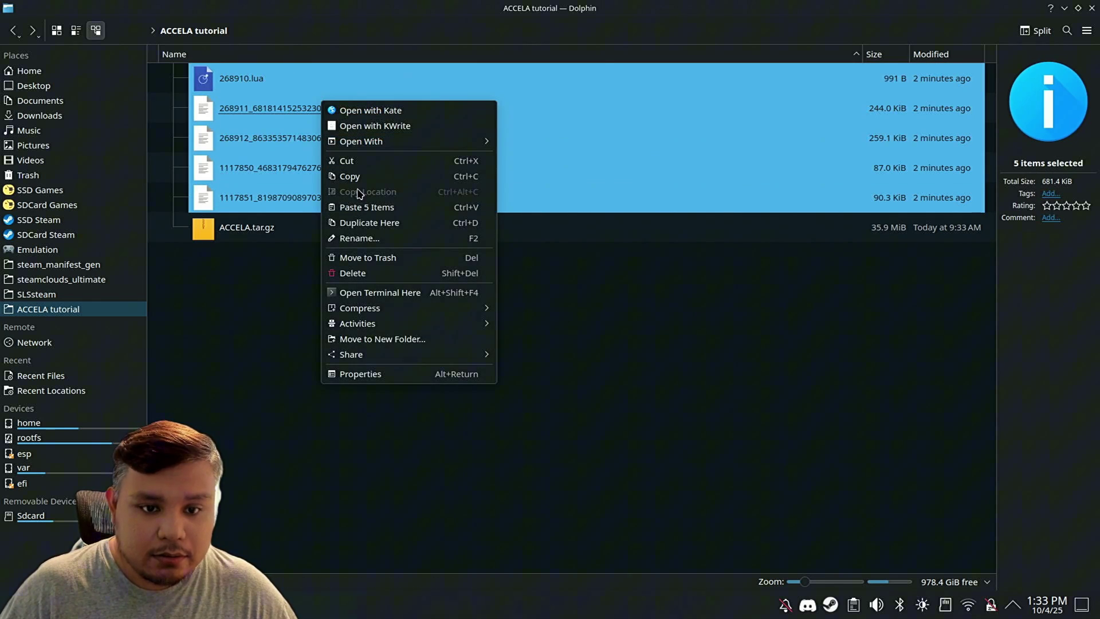
mouse_move(430, 308)
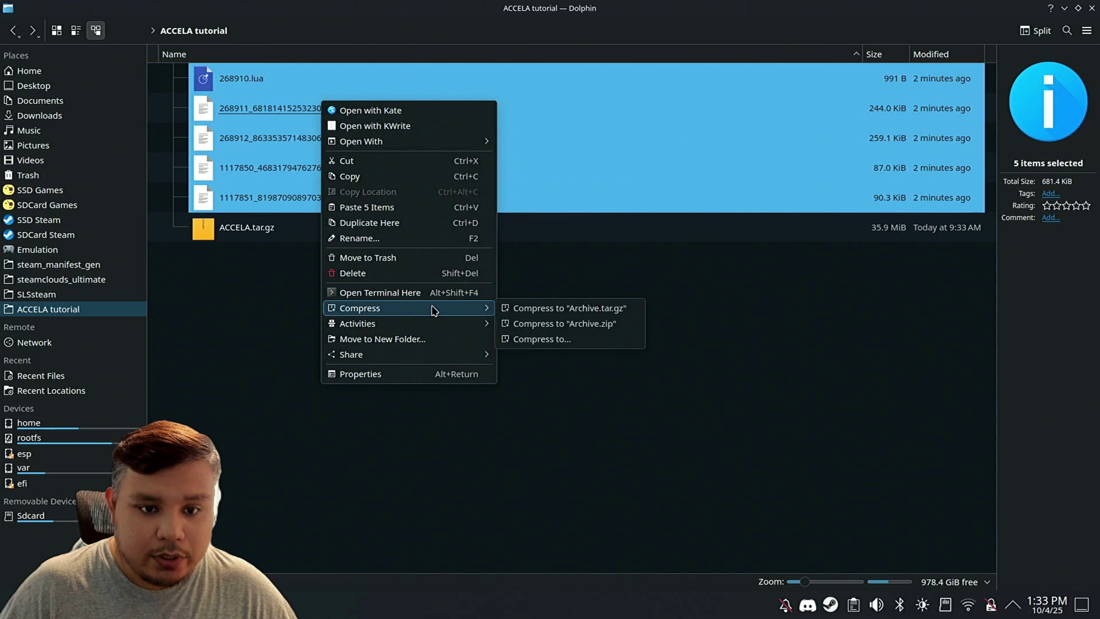
left_click(537, 324)
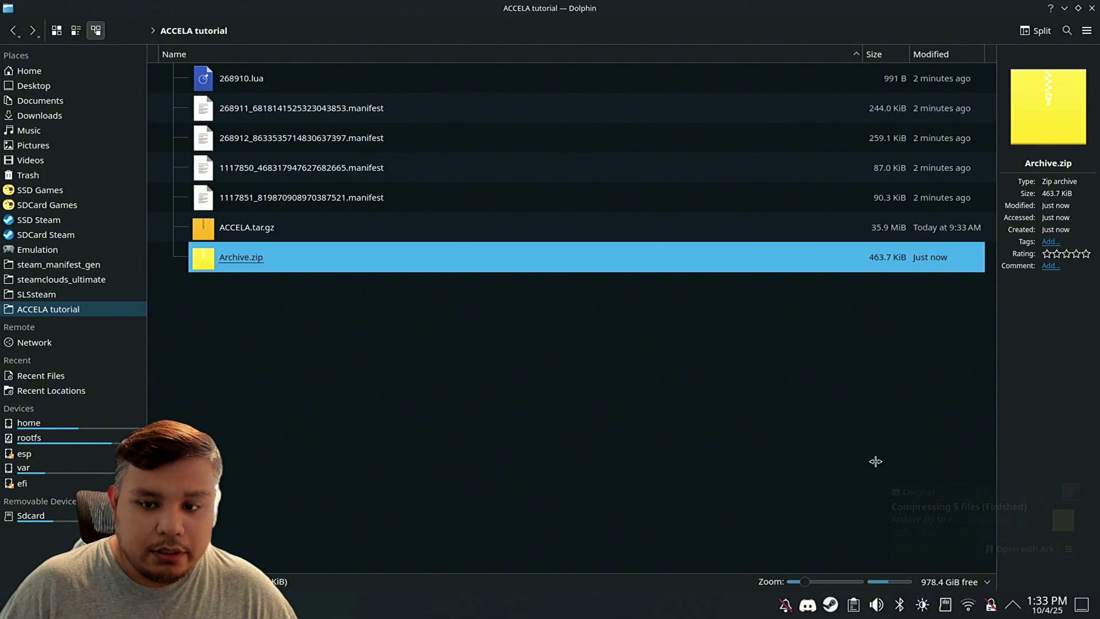
- Extract ACCELA.tar.gz here and open the resulting ACCELA folder
right_click(251, 235)
mouse_move(382, 408)
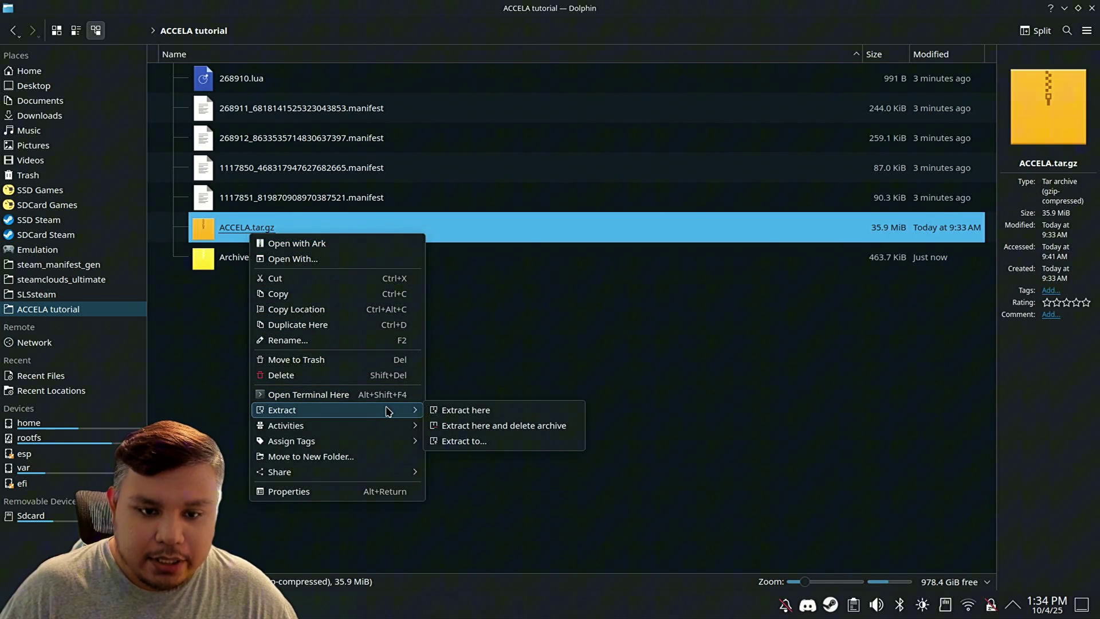
left_click(464, 410)
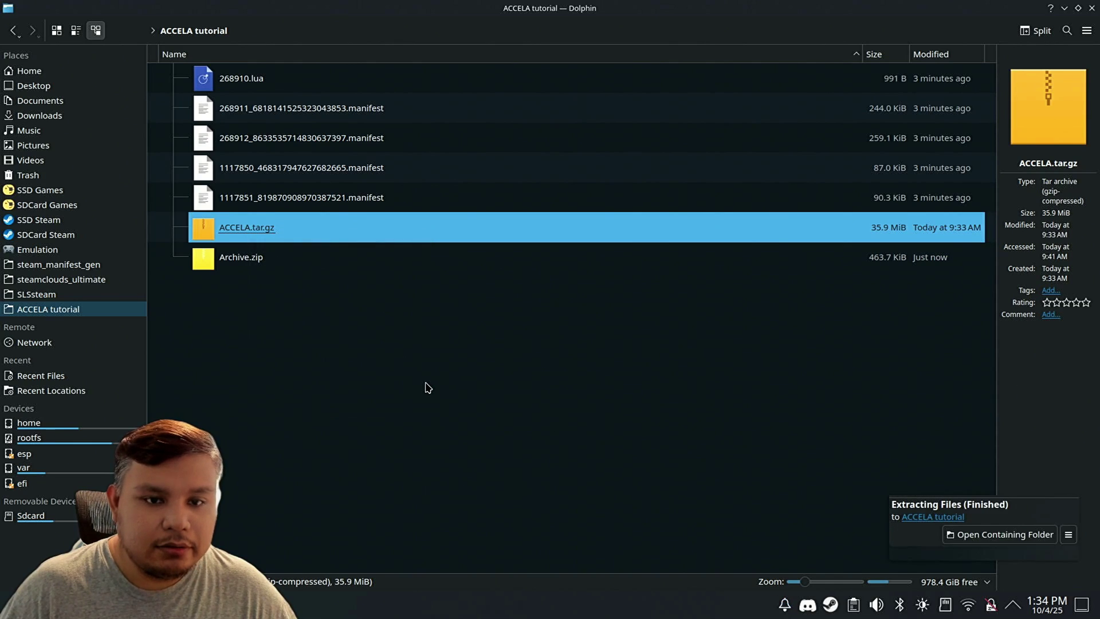
double_click(240, 226)
- Bring up the ACCELA folder's context menu on empty space to open a terminal there
left_click(257, 116)
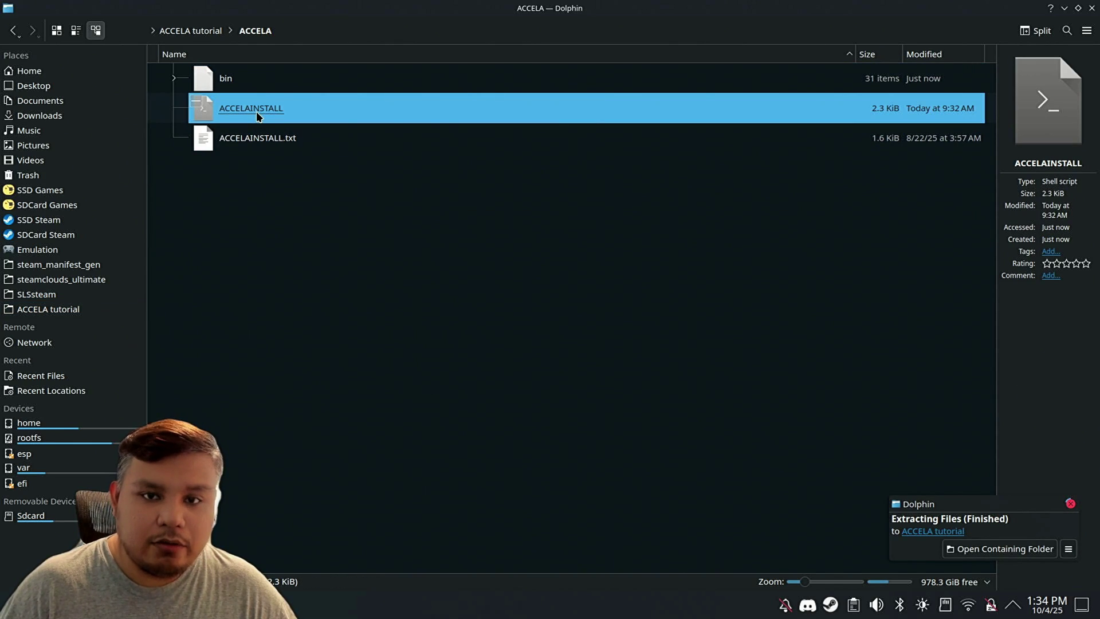
left_click(218, 81)
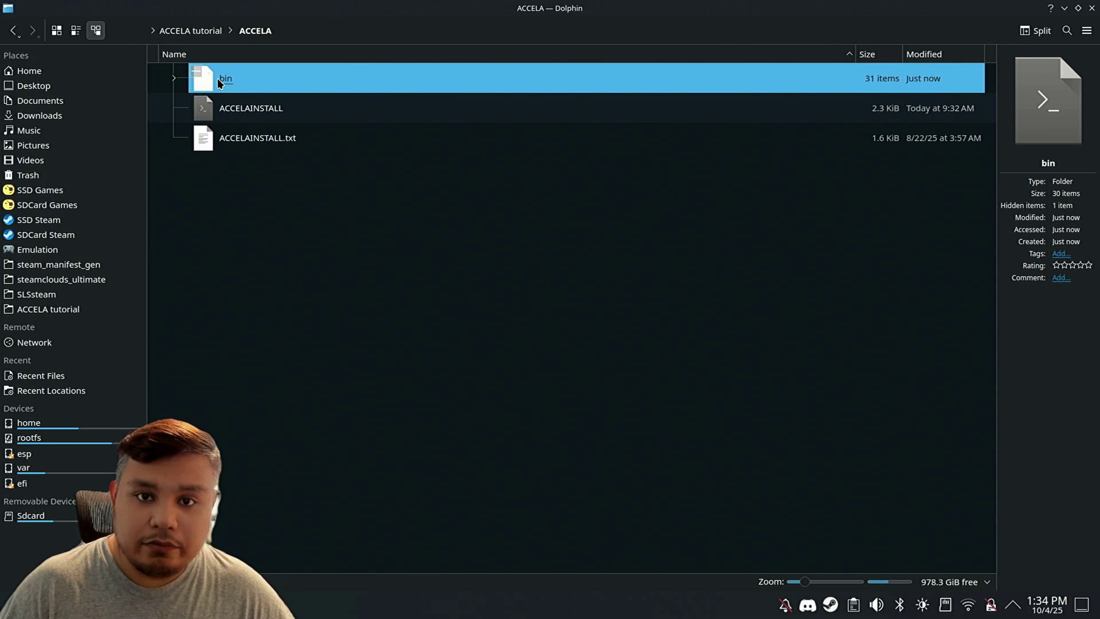
left_click(267, 113)
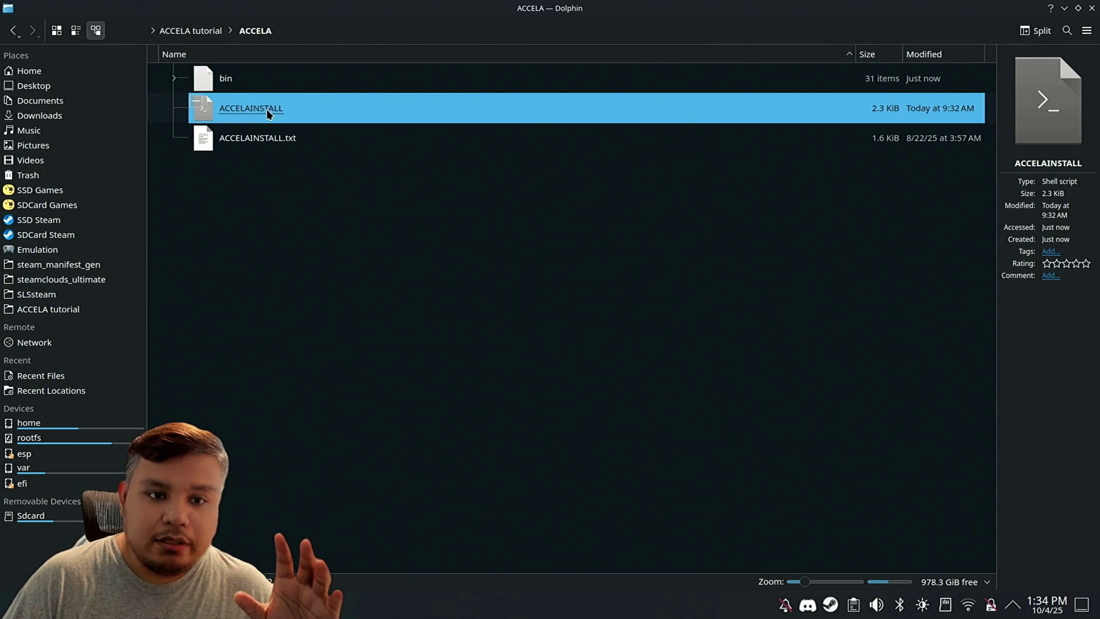
left_click(219, 83)
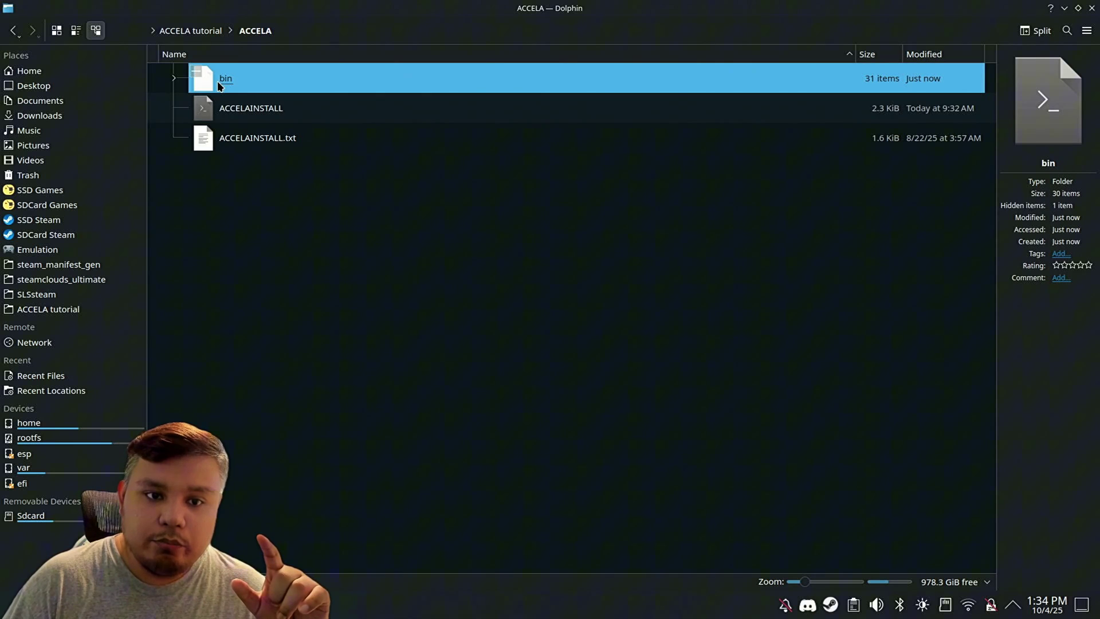
left_click(261, 113)
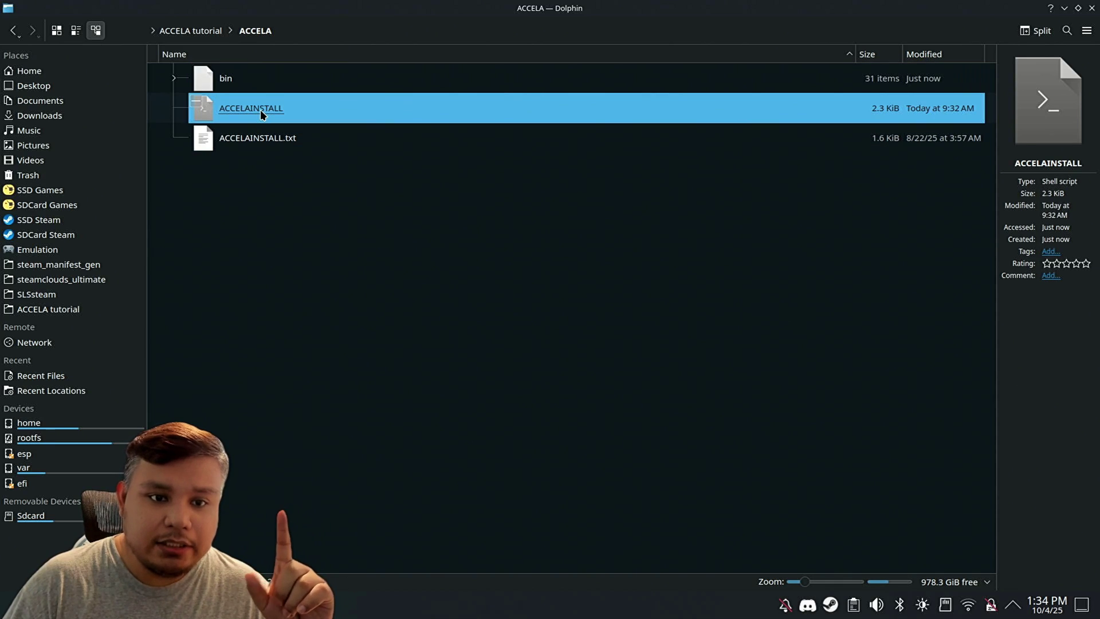
left_click(319, 192)
right_click(319, 190)
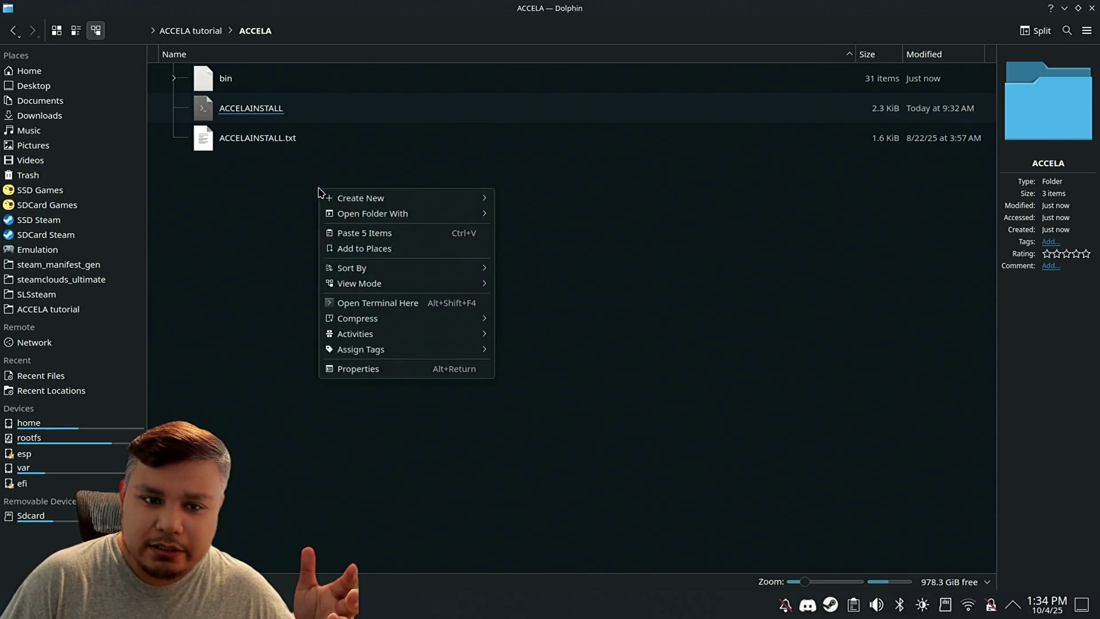
mouse_move(399, 202)
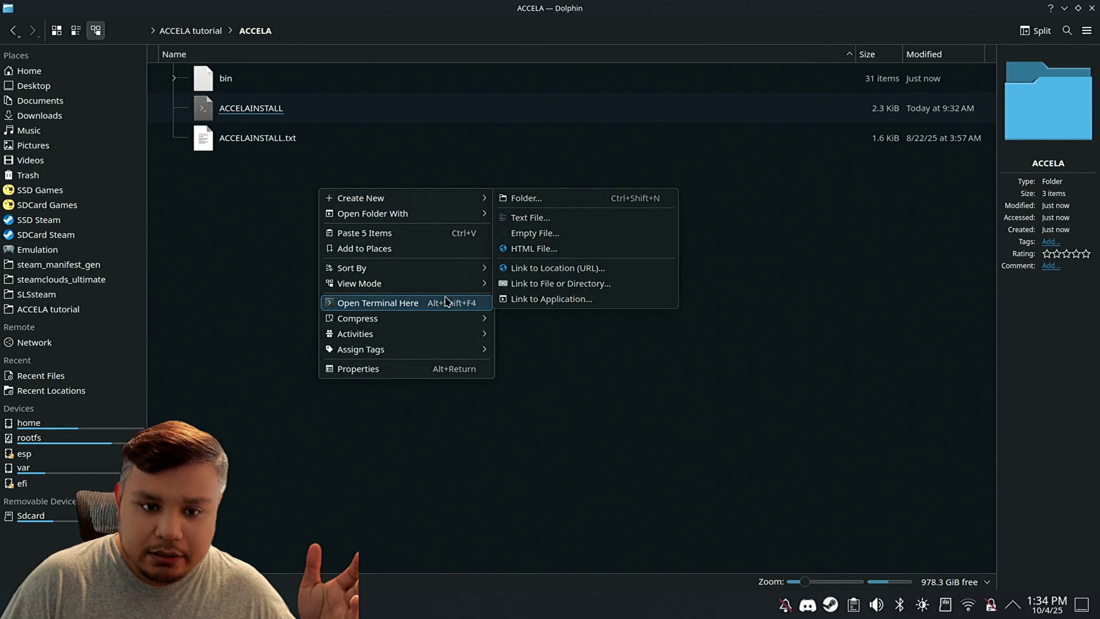
left_click(287, 258)
right_click(338, 216)
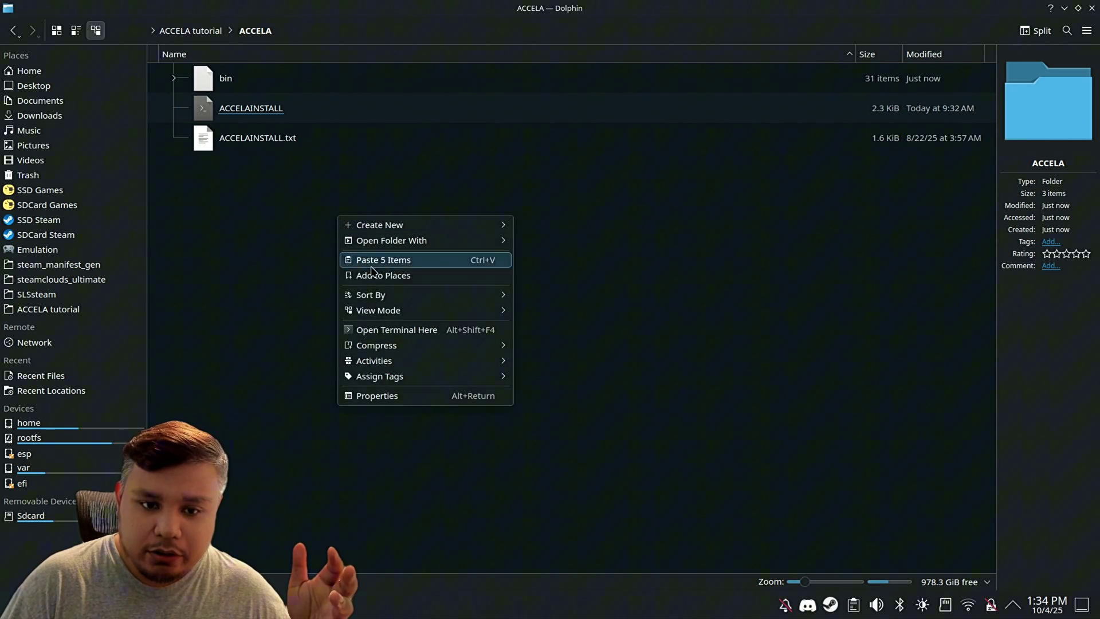
- Run 'chmod +x ACCELAINSTALL' in a terminal in the ACCELA folder, then close it
left_click(406, 331)
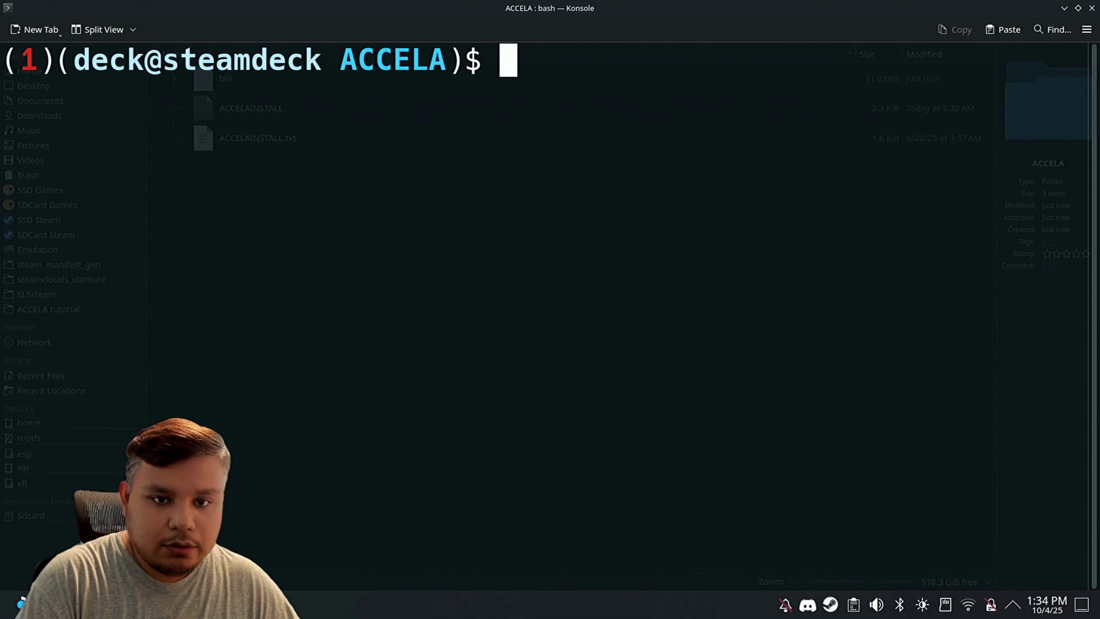
type("chmod +x ACCE")
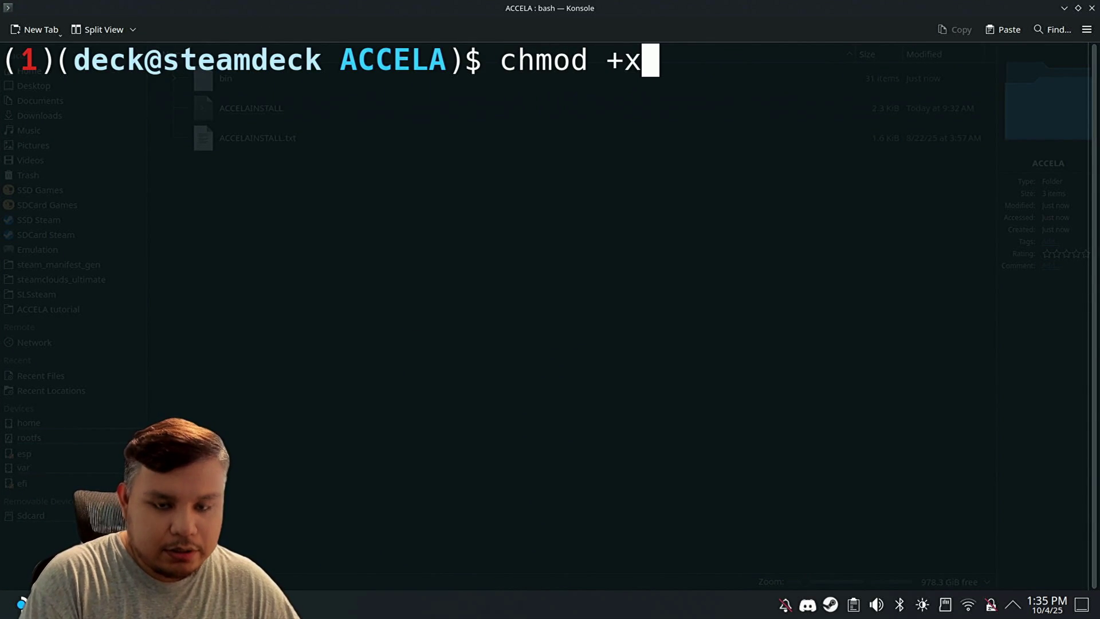
type("LAINSTA;;")
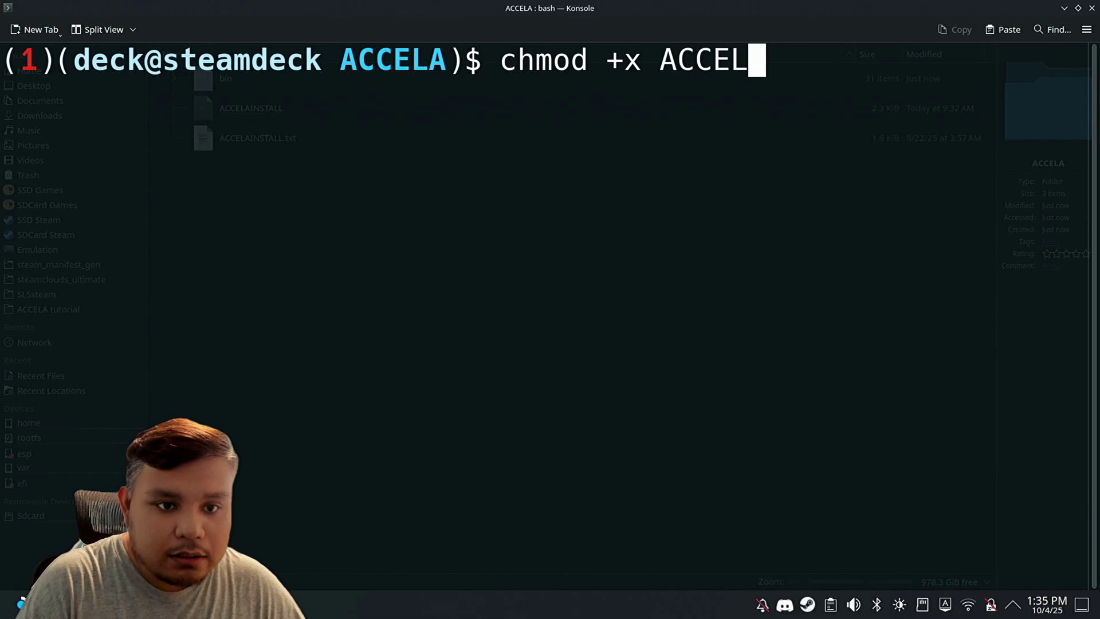
key("BackSpace")
key("BackSpace")
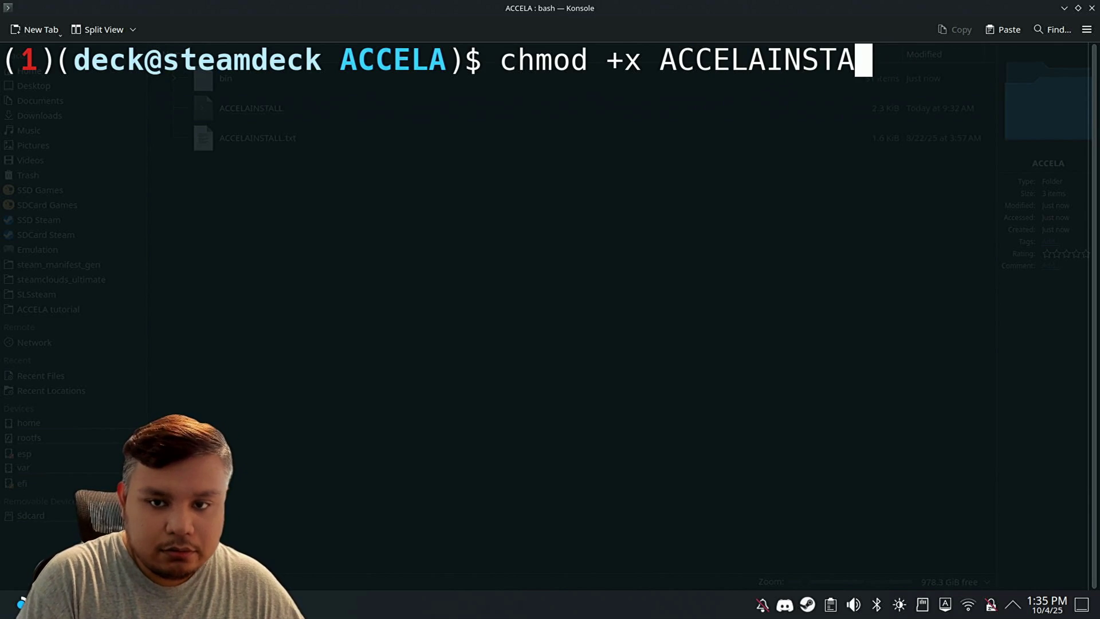
type("LL")
key("Return")
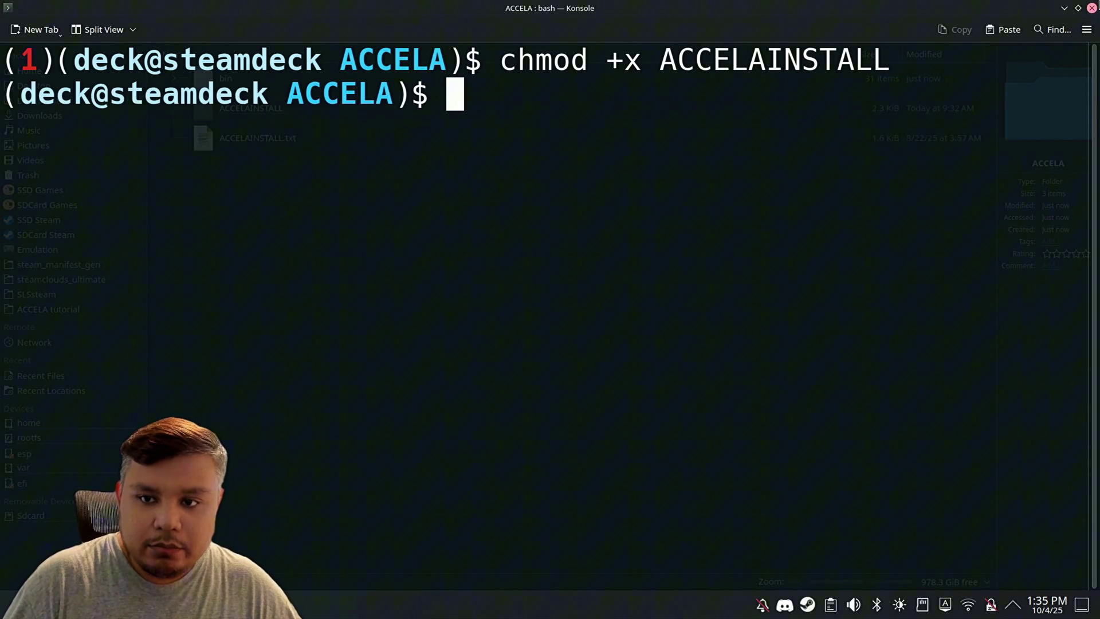
left_click(1092, 8)
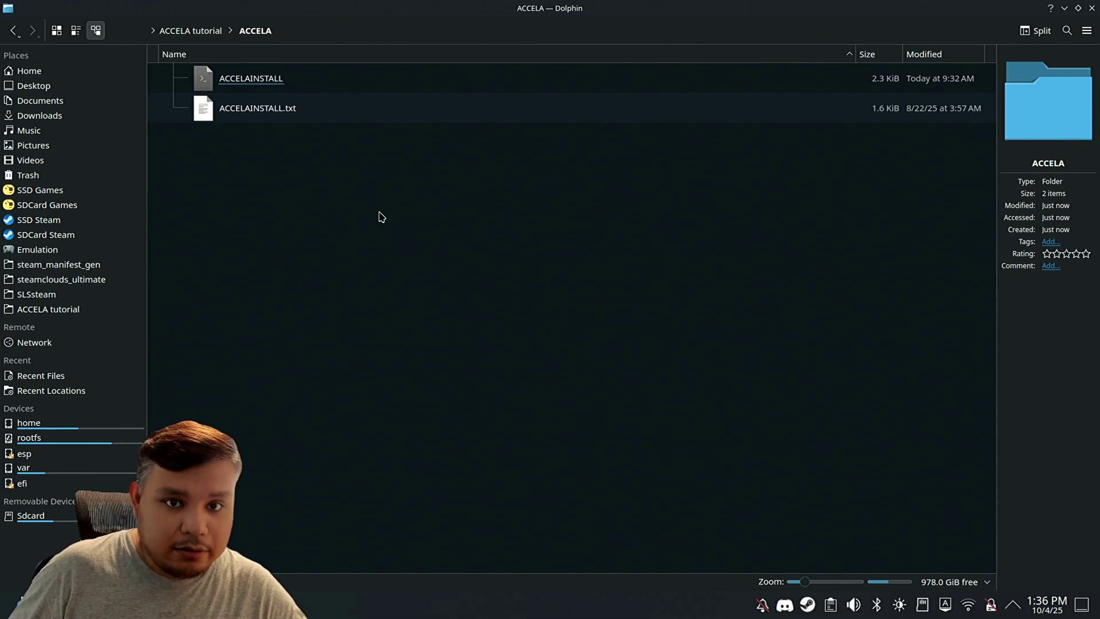
- Open the Plasma launcher's All Applications list to find ACCELA under A
key("super")
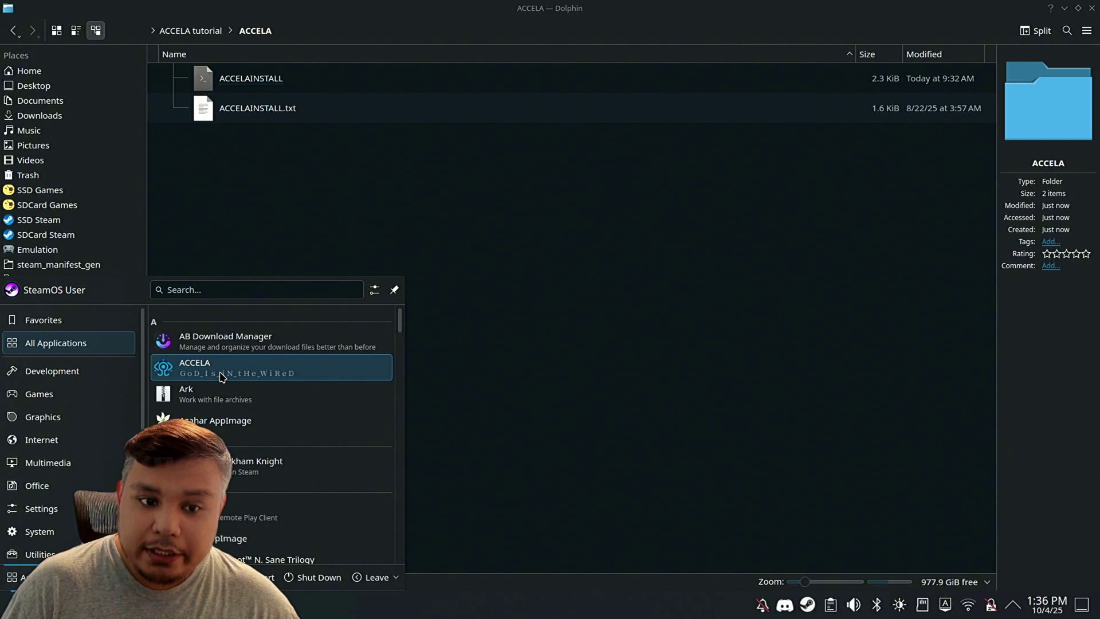
- Launch ACCELA, tick SLSsteam Wrapper Mode in its gear settings, and confirm with OK
left_click(222, 377)
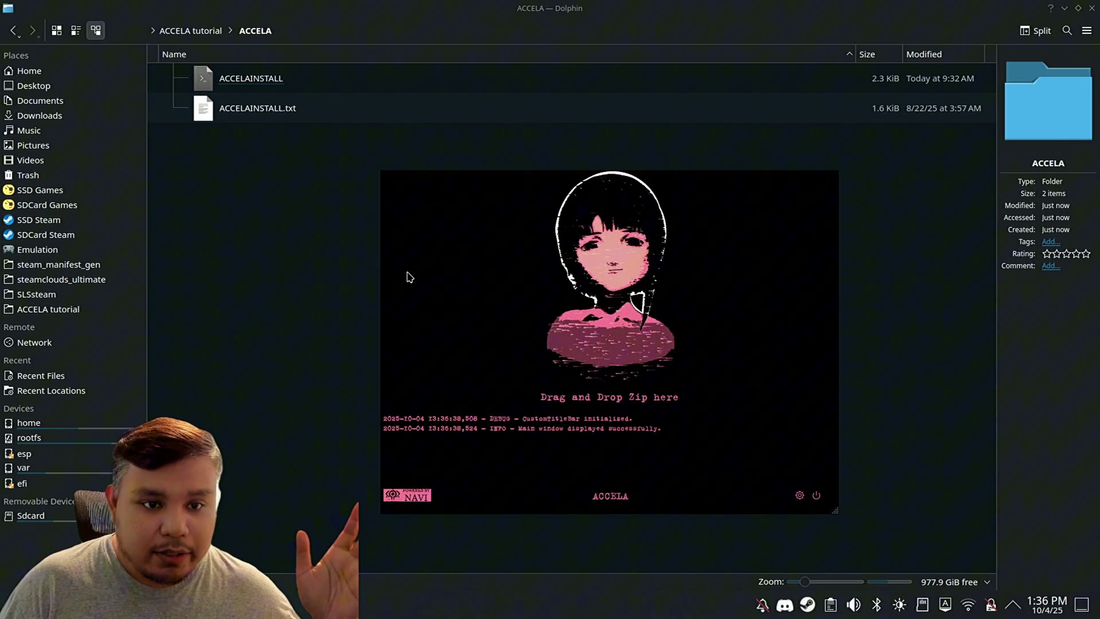
left_click(48, 309)
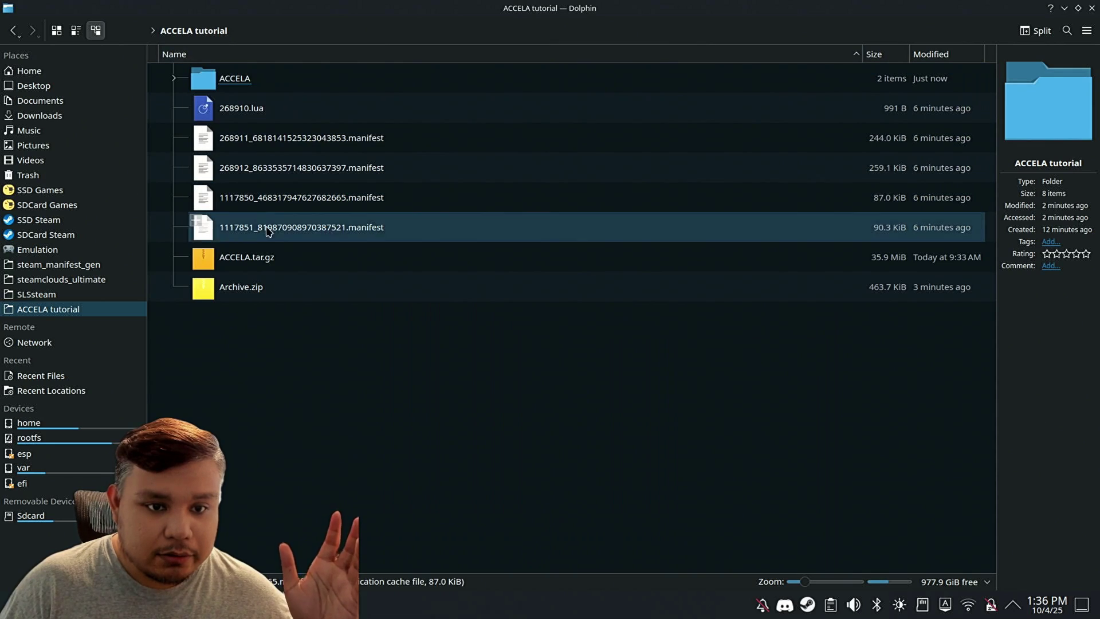
left_click(285, 280)
key("alt+Tab")
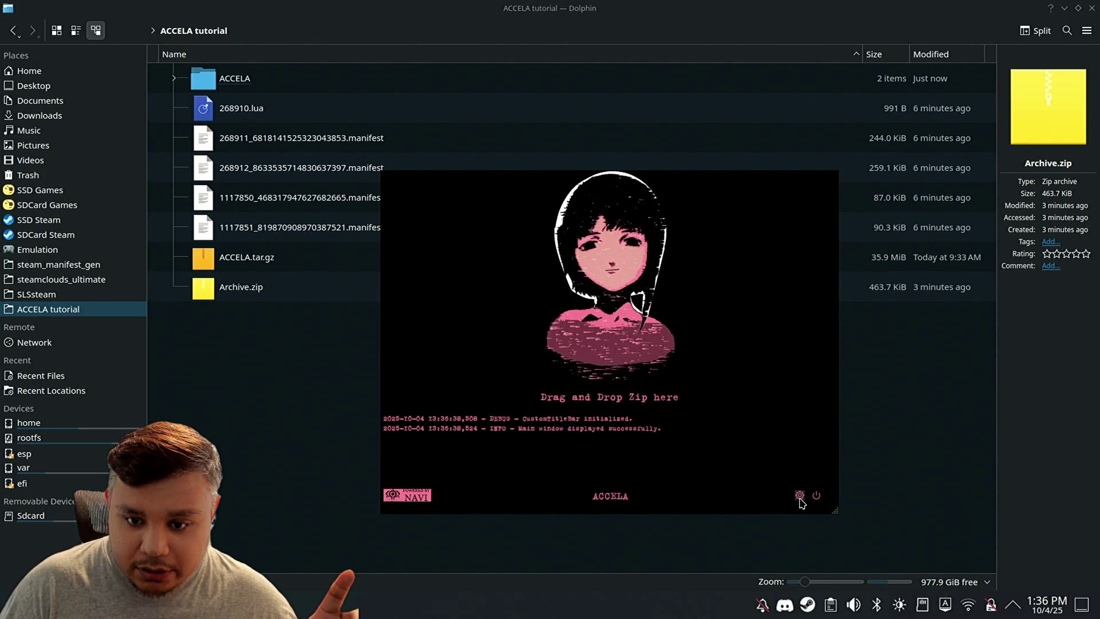
left_click(800, 496)
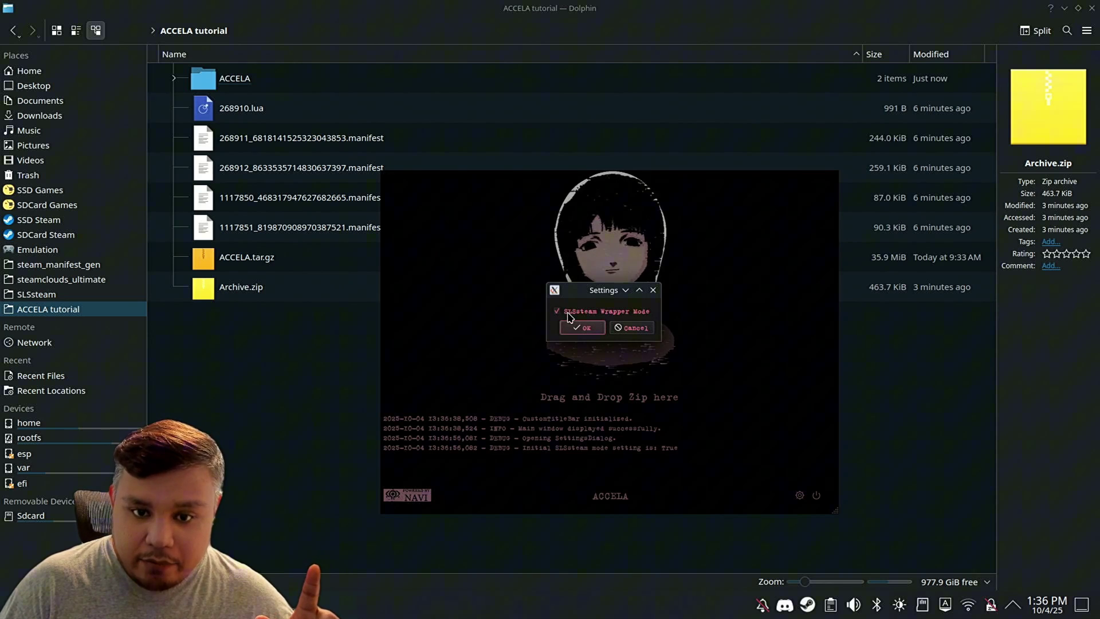
left_click(583, 329)
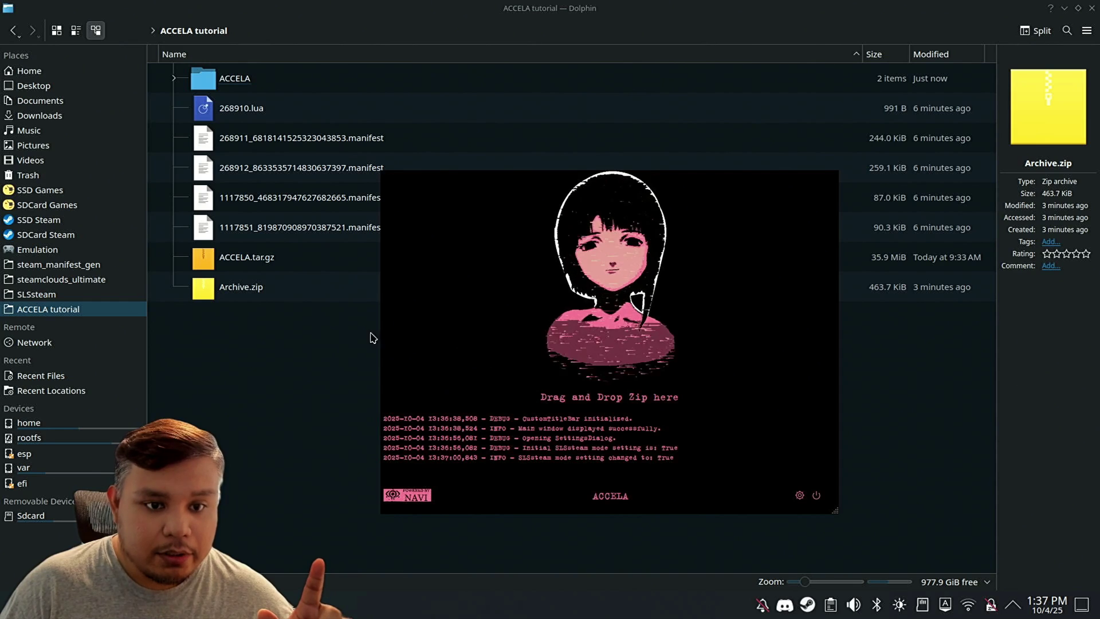
- Drop Archive.zip onto ACCELA and untick macOS depots 268912 and 1117851, keeping 268911 and 1117850
mouse_move(246, 291)
left_mouse_down()
mouse_move(240, 311)
mouse_move(380, 348)
mouse_move(487, 338)
mouse_move(551, 309)
left_mouse_up()
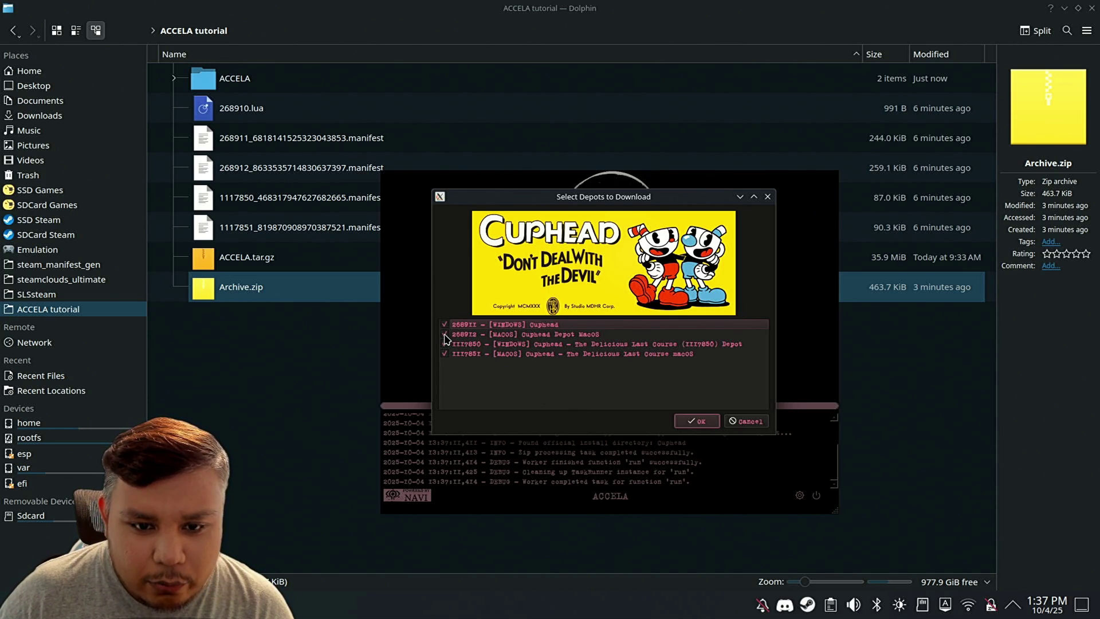
left_click(444, 335)
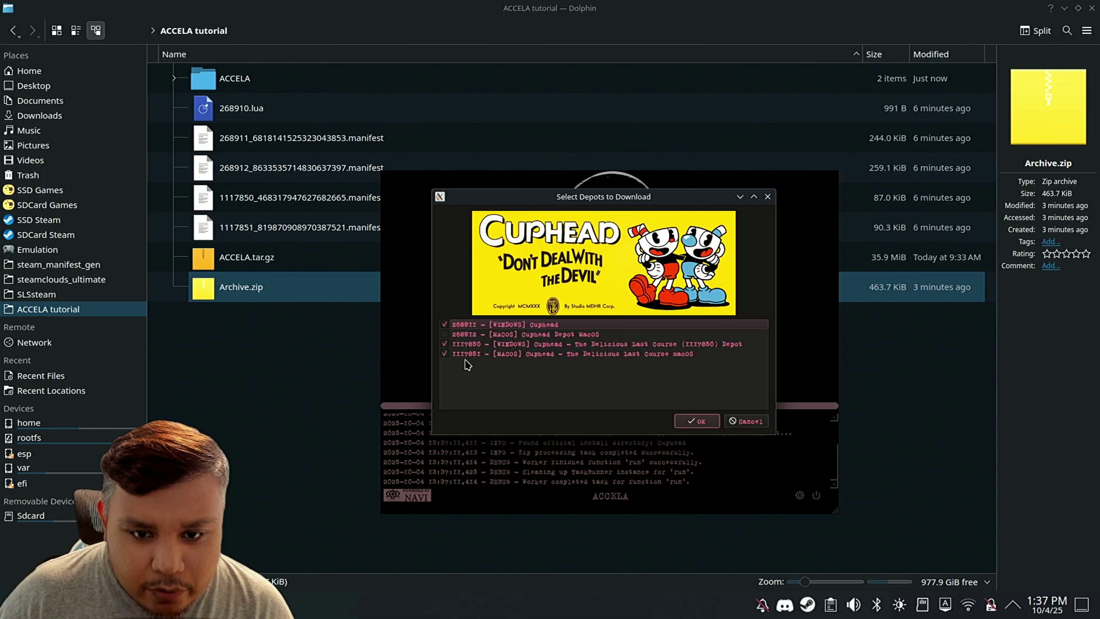
left_click(500, 348)
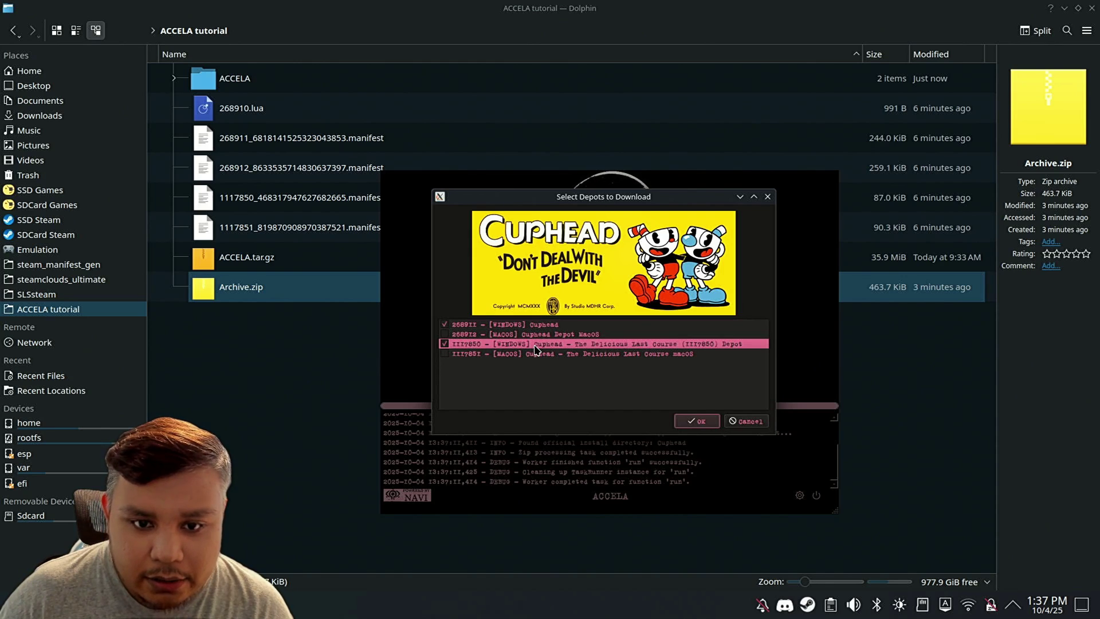
left_click(524, 327)
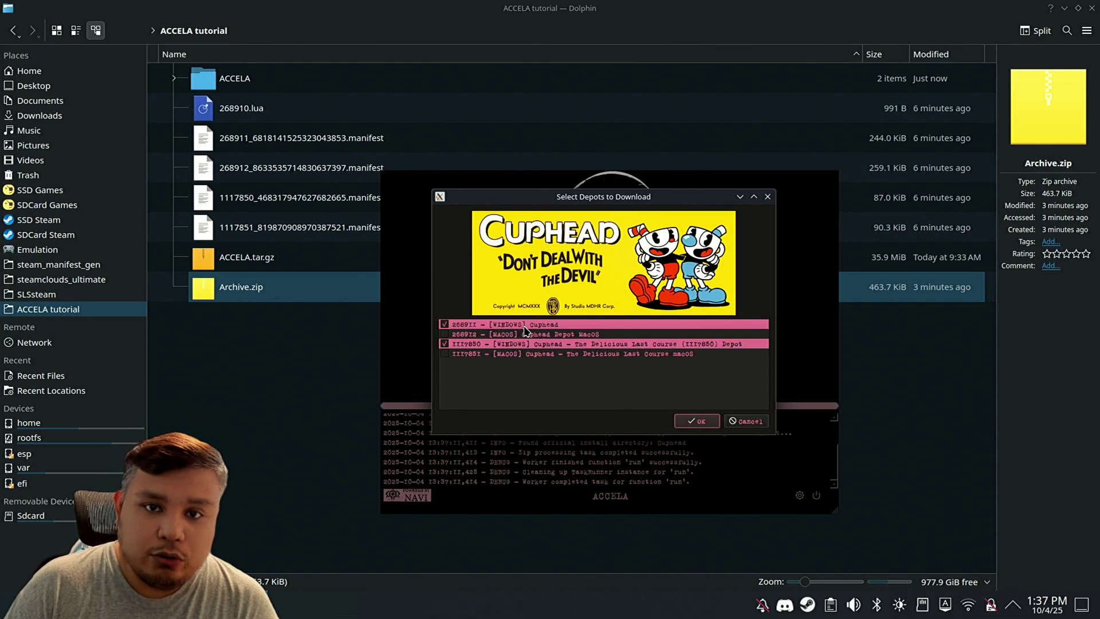
left_click(514, 334)
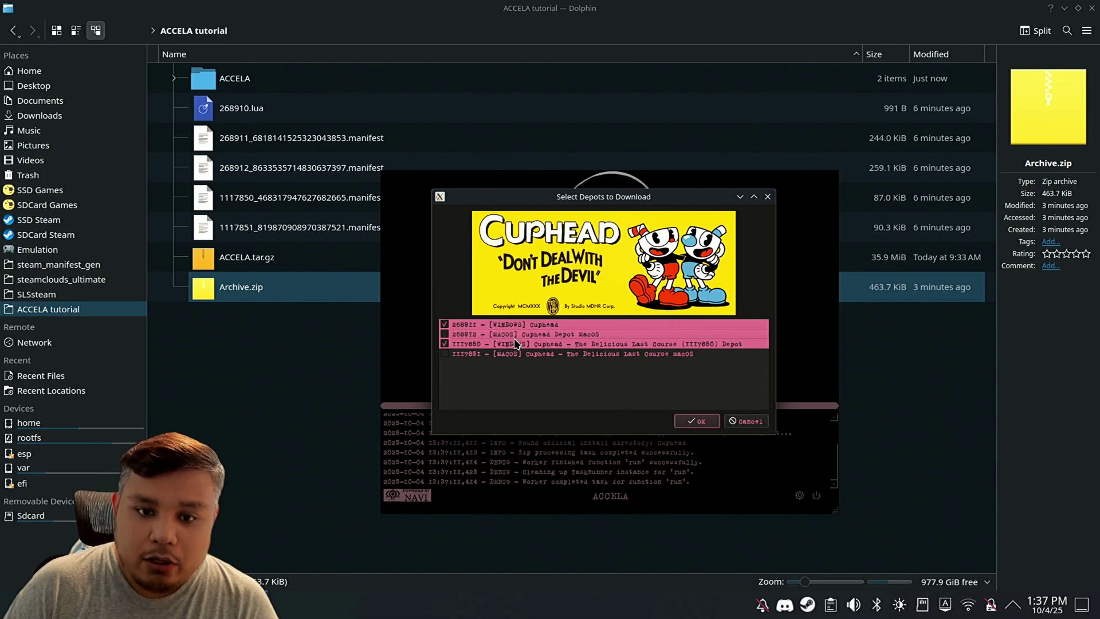
left_click(516, 354)
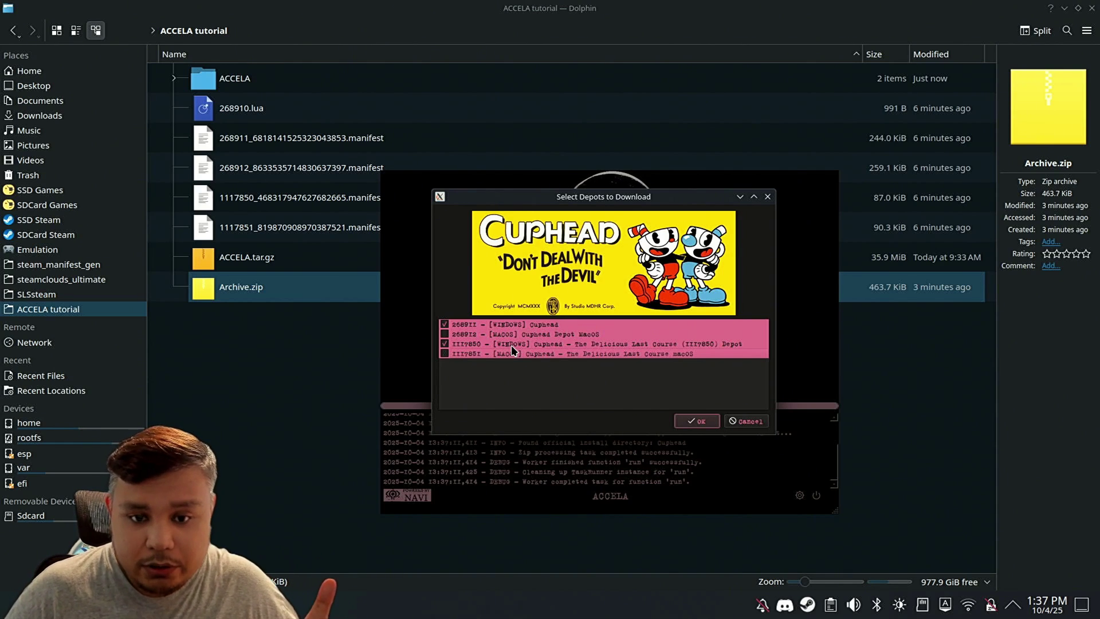
- Confirm the depots and download Cuphead into the /run/media/deck/Sdcard Steam library
left_click(695, 421)
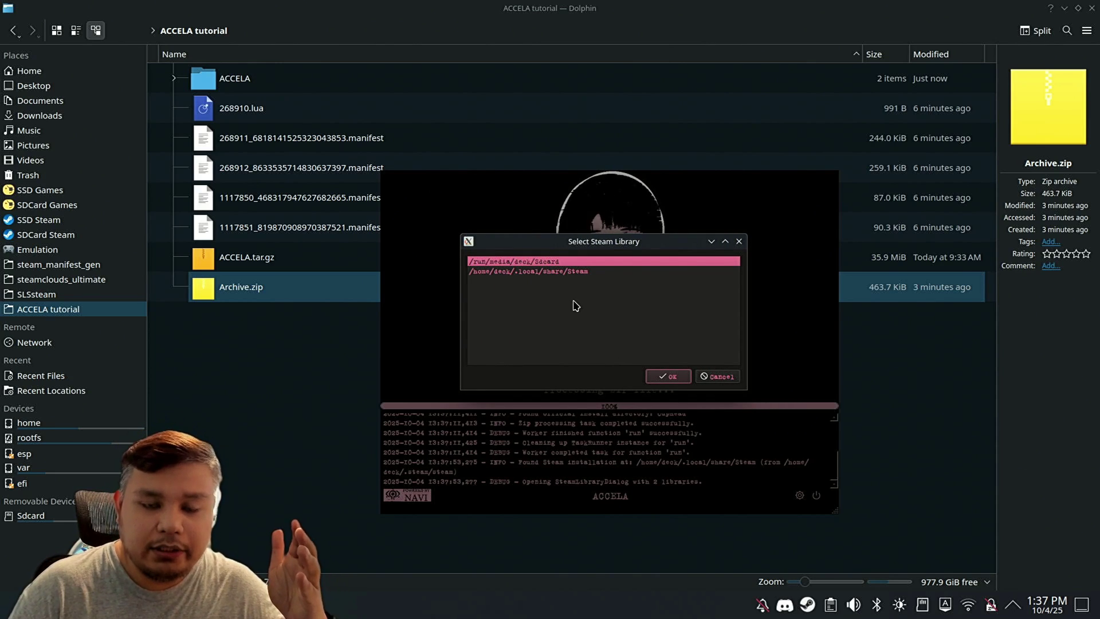
left_click(543, 273)
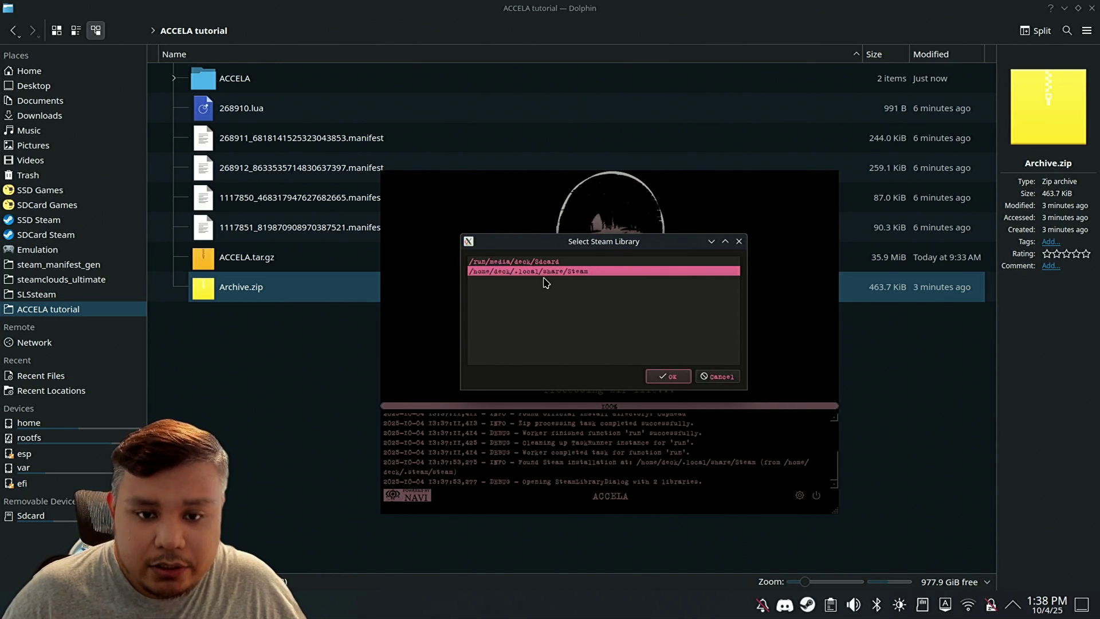
left_click(531, 262)
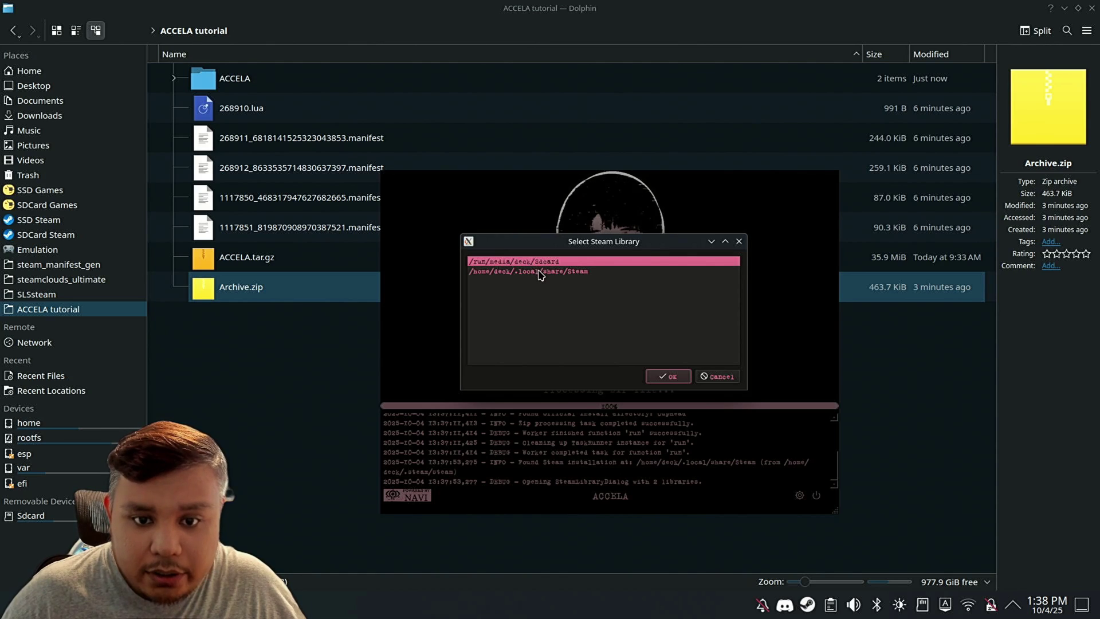
left_click(541, 272)
left_click(545, 263)
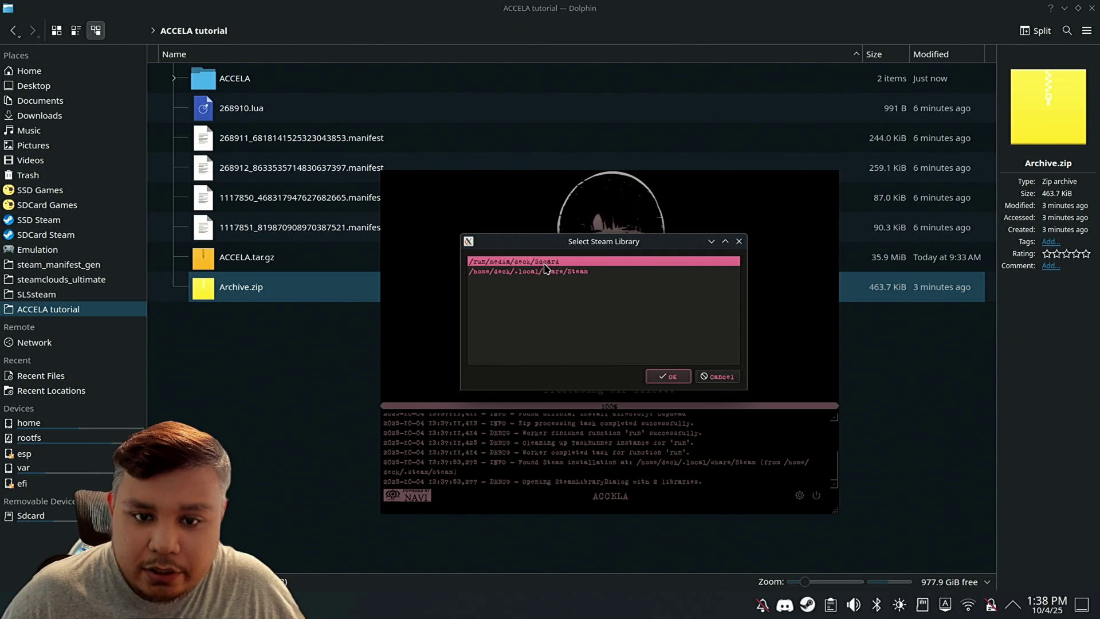
left_click(664, 378)
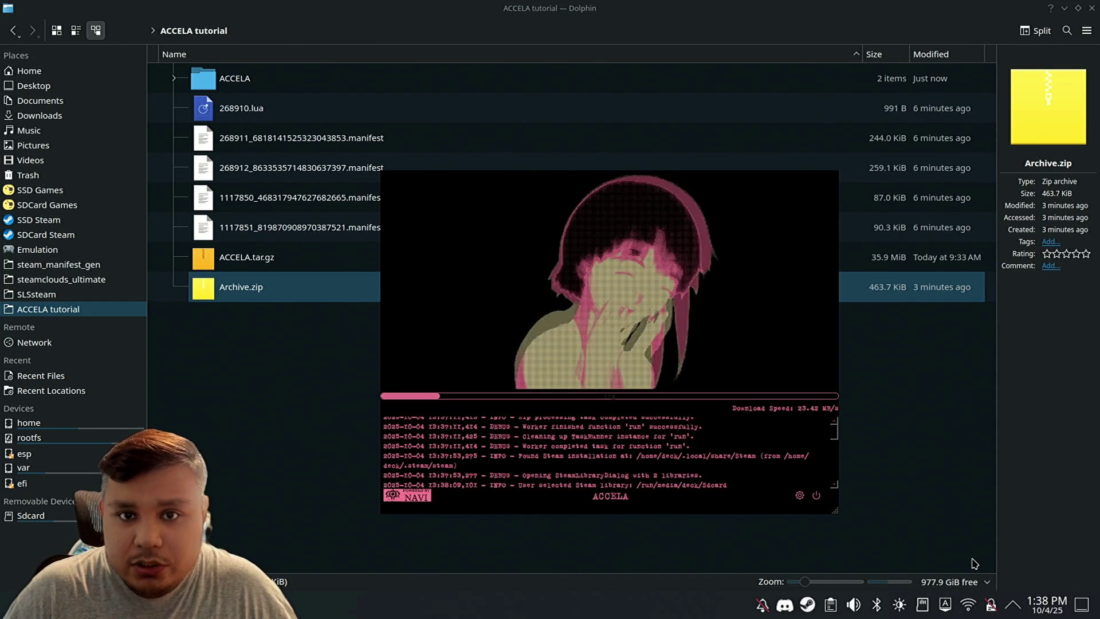
- After the download reaches 100%, accept the SLSsteam Steam-restart prompt and close ACCELA
left_click(991, 607)
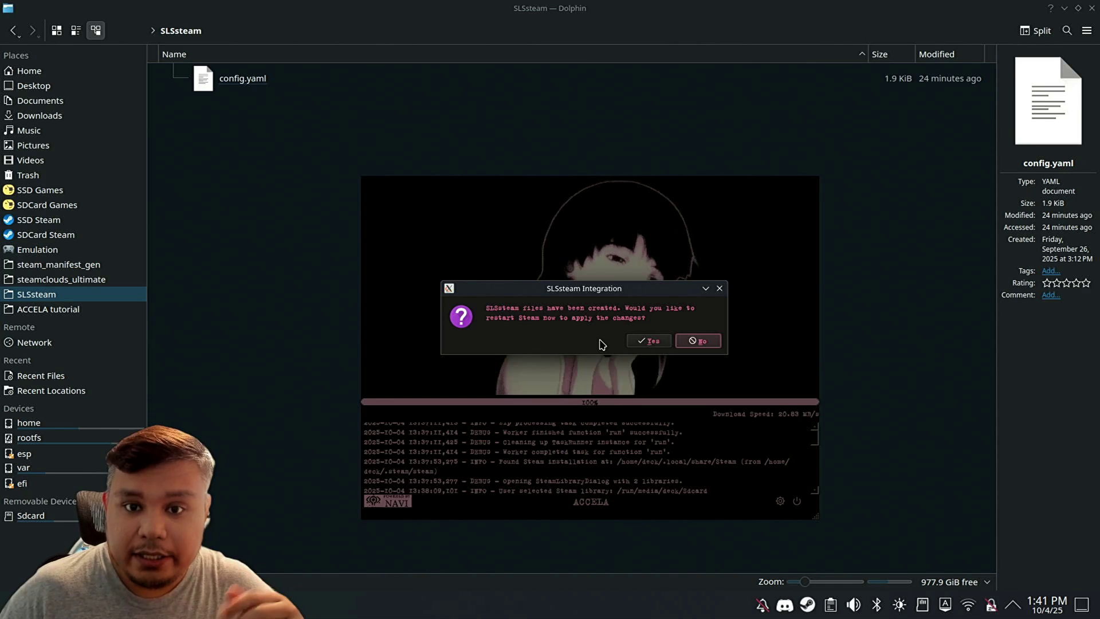
left_click(650, 344)
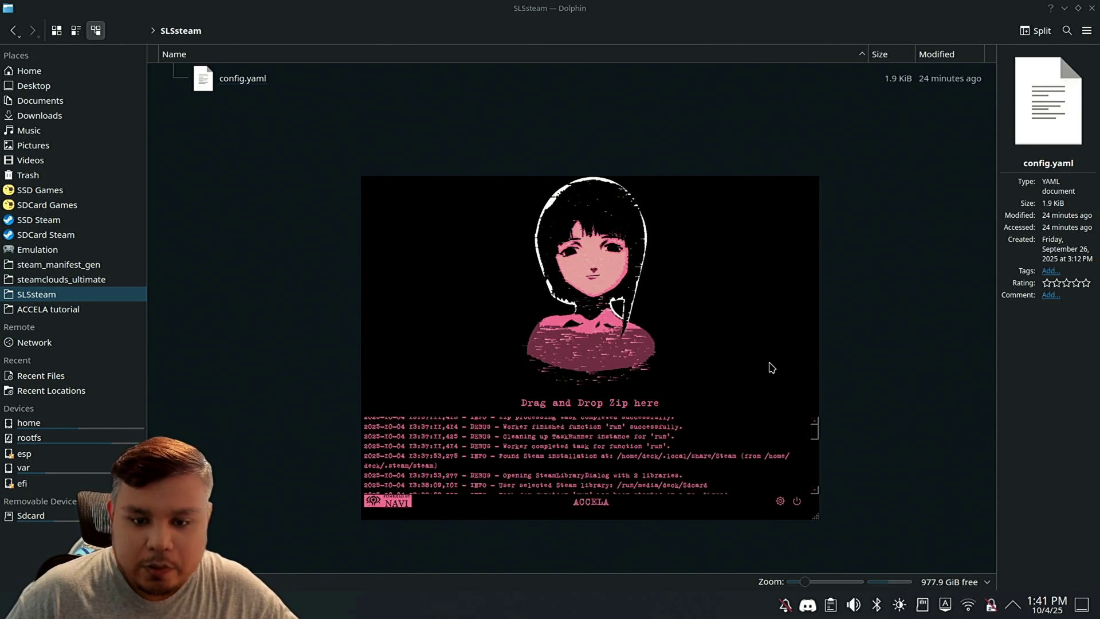
left_click(797, 502)
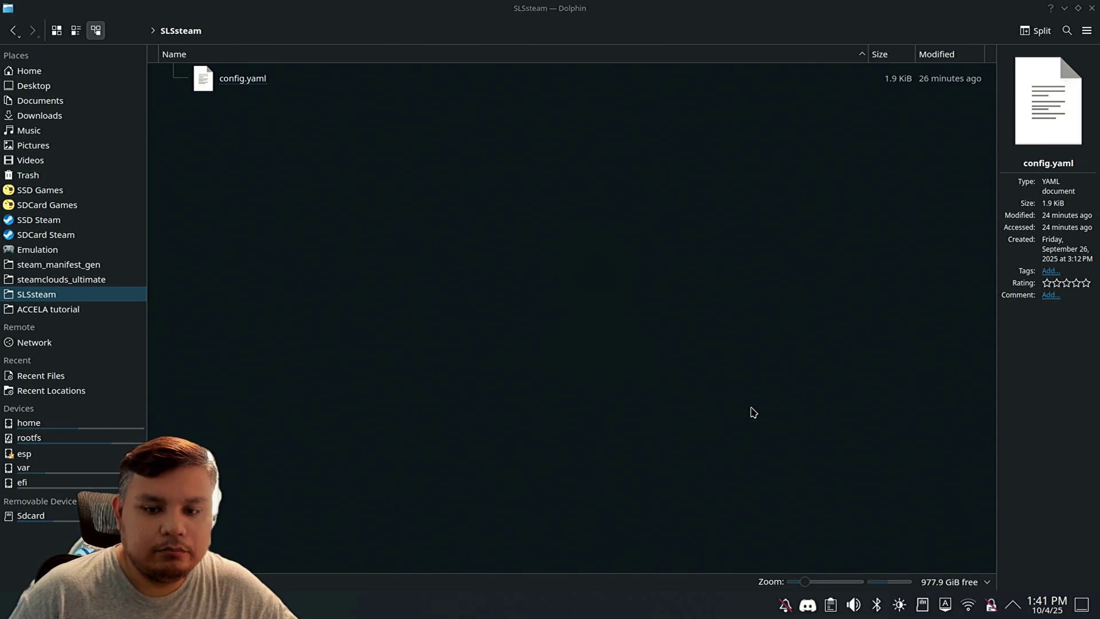
- Search the Steam library for 'CUP', open Cuphead's page, and launch it with PLAY
type("CUP")
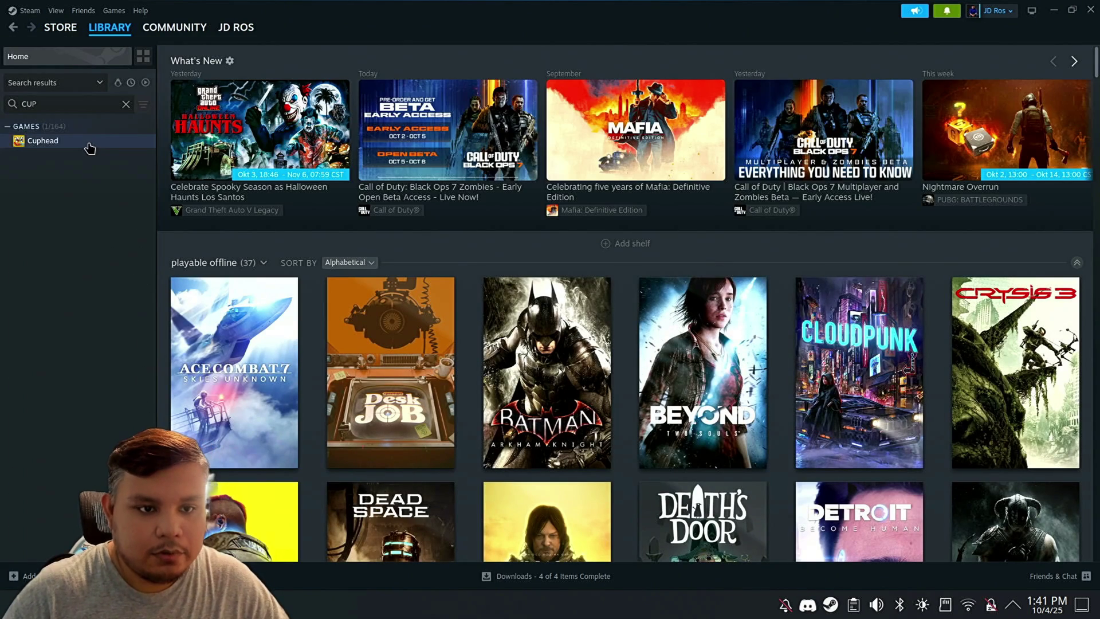
left_click(91, 142)
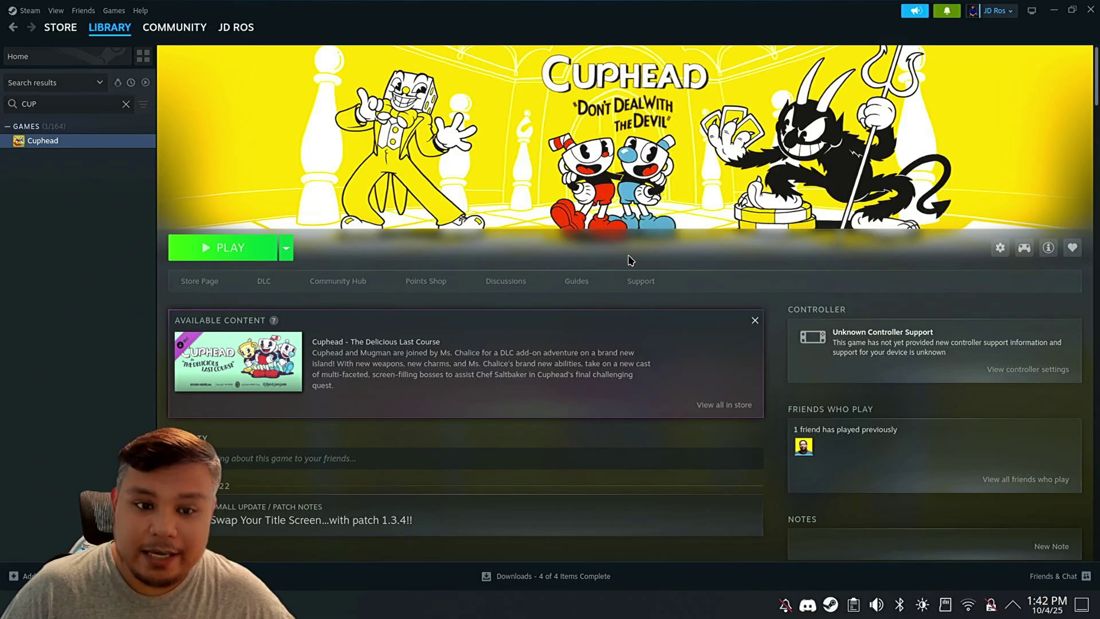
scroll(630, 260, "down", 10)
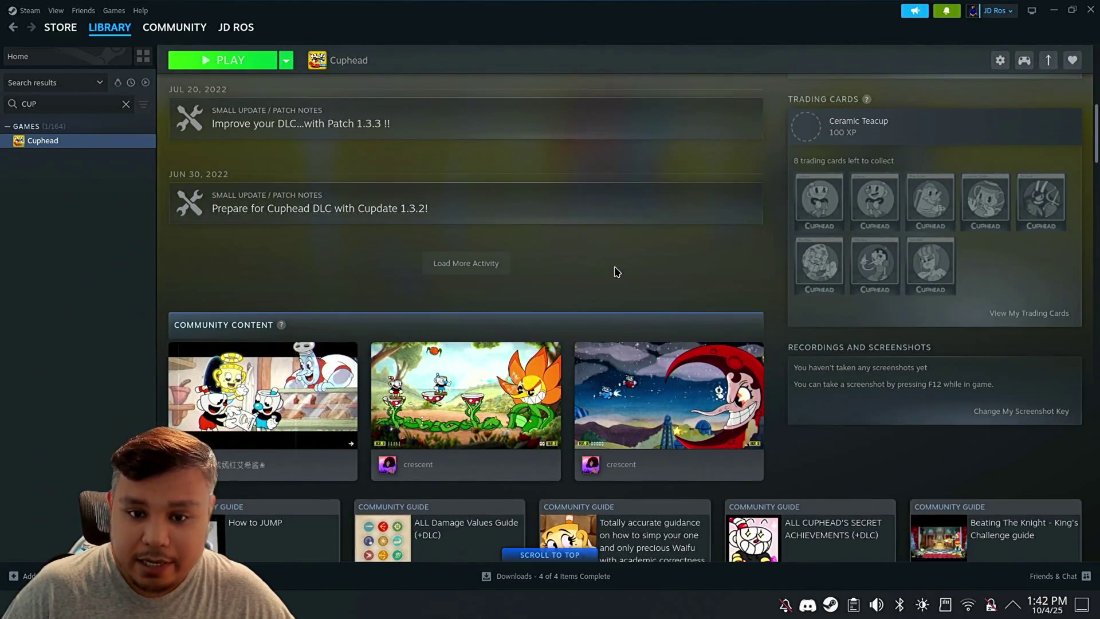
scroll(617, 271, "up", 10)
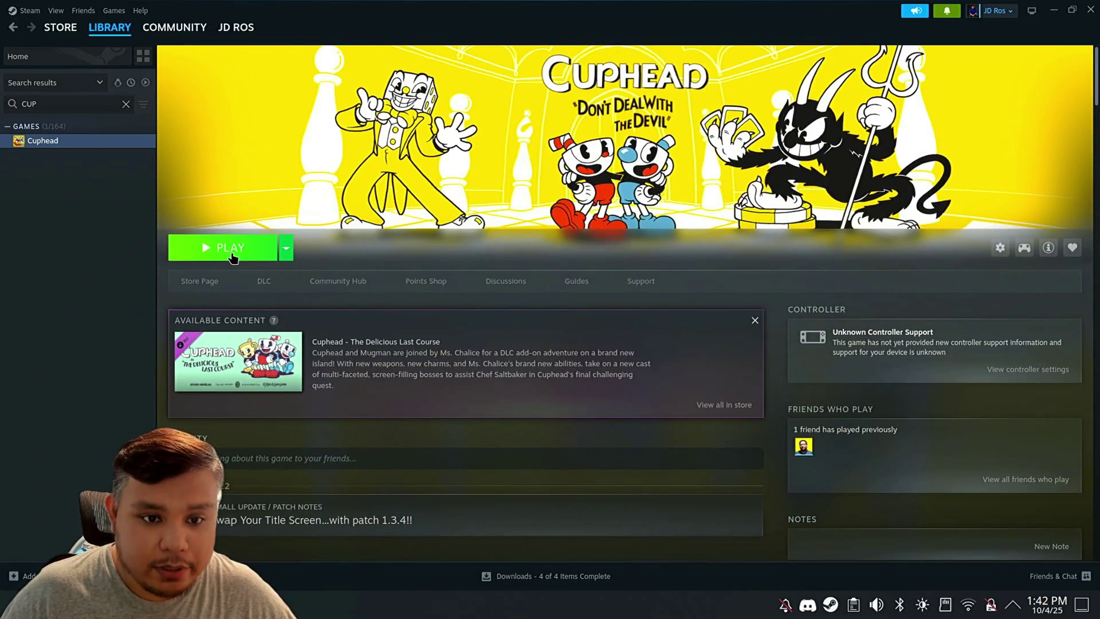
left_click(229, 250)
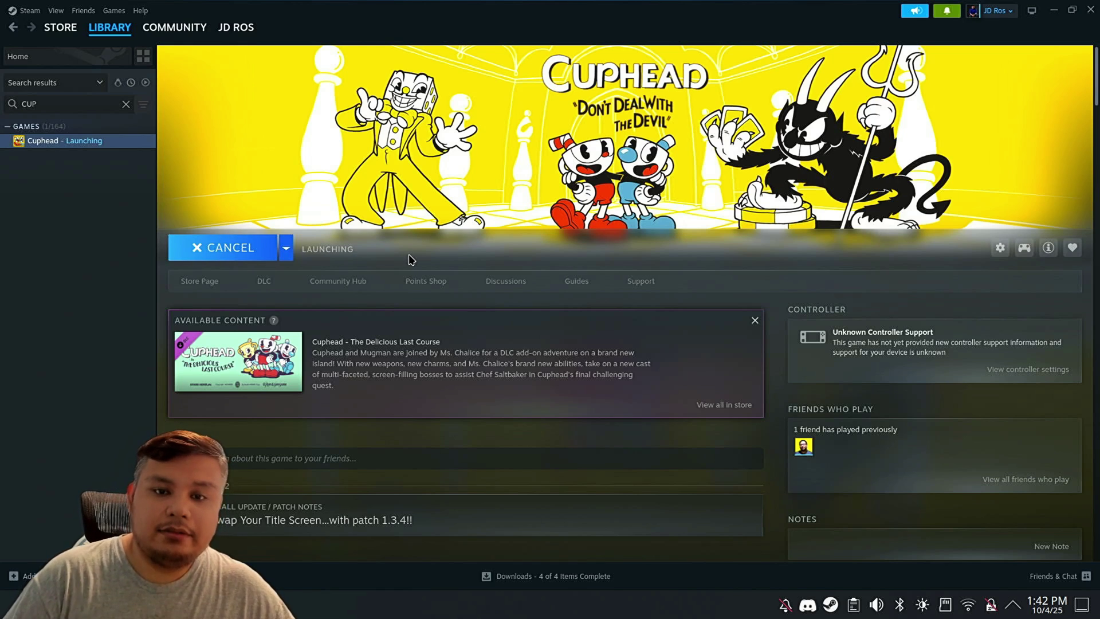